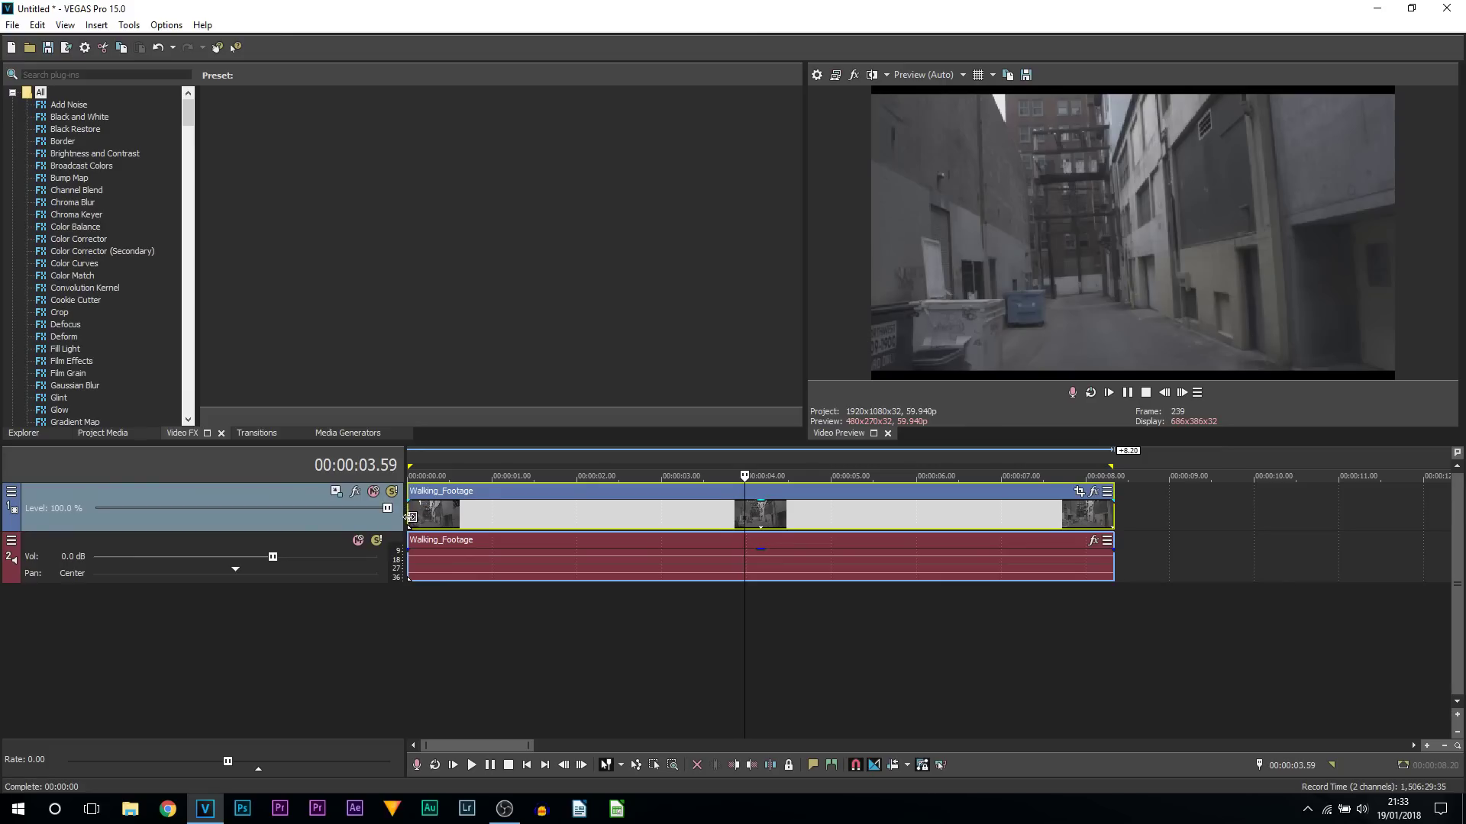
# Step: Play the alley footage from the start of the timeline, then pause it
pyautogui.click(411, 517)
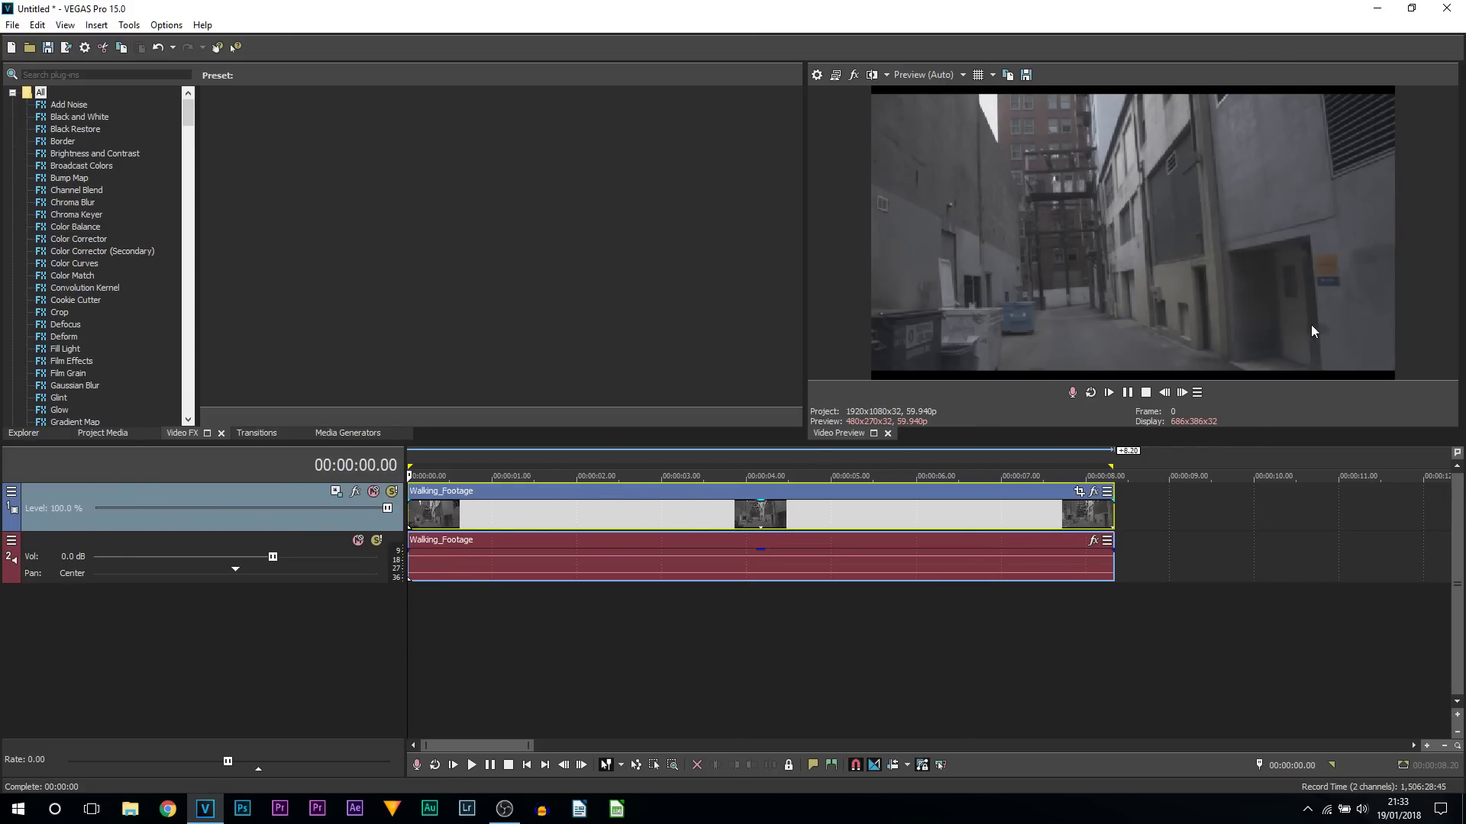
pyautogui.press('space')
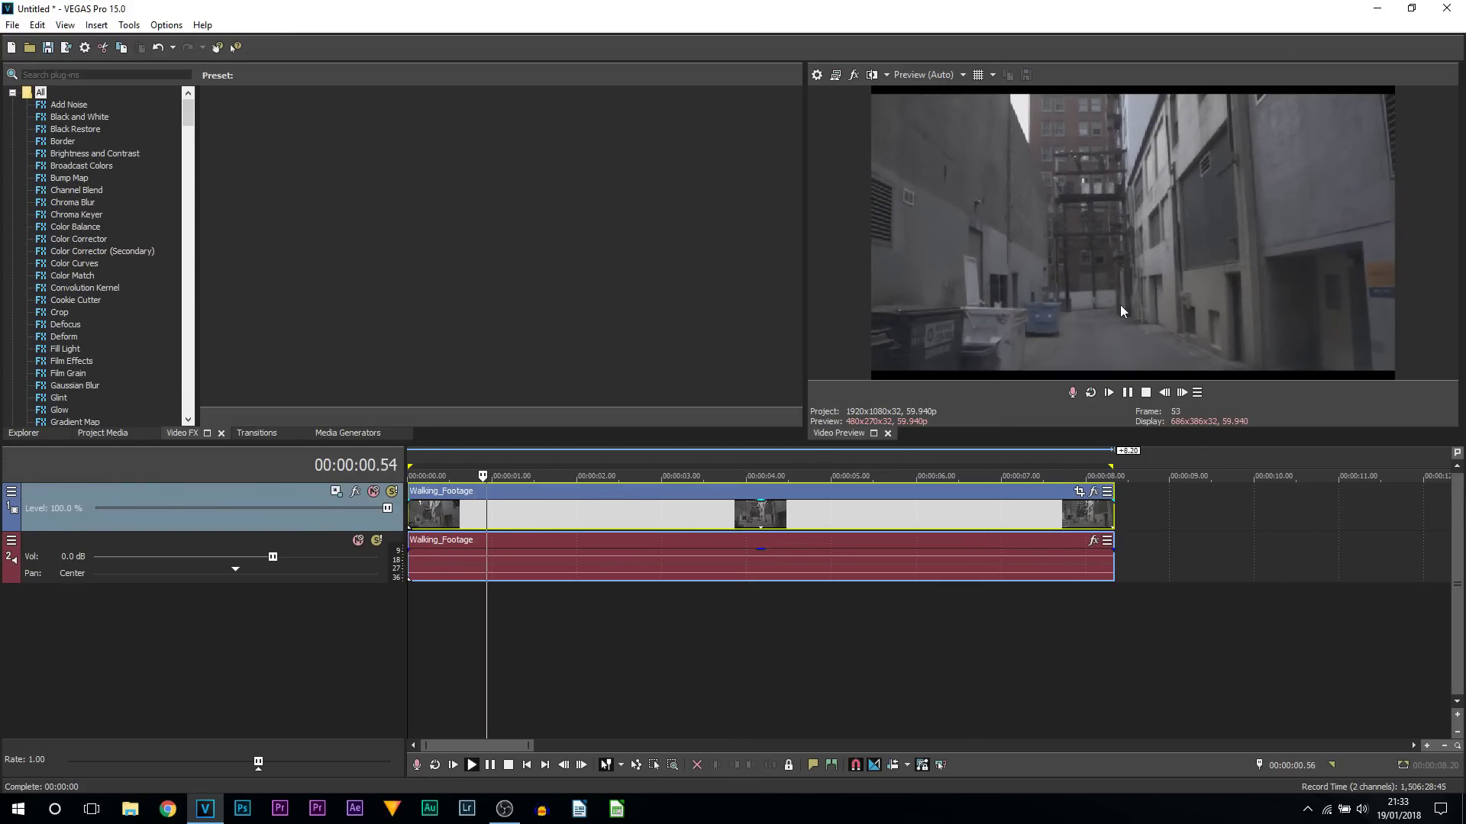
pyautogui.click(1127, 393)
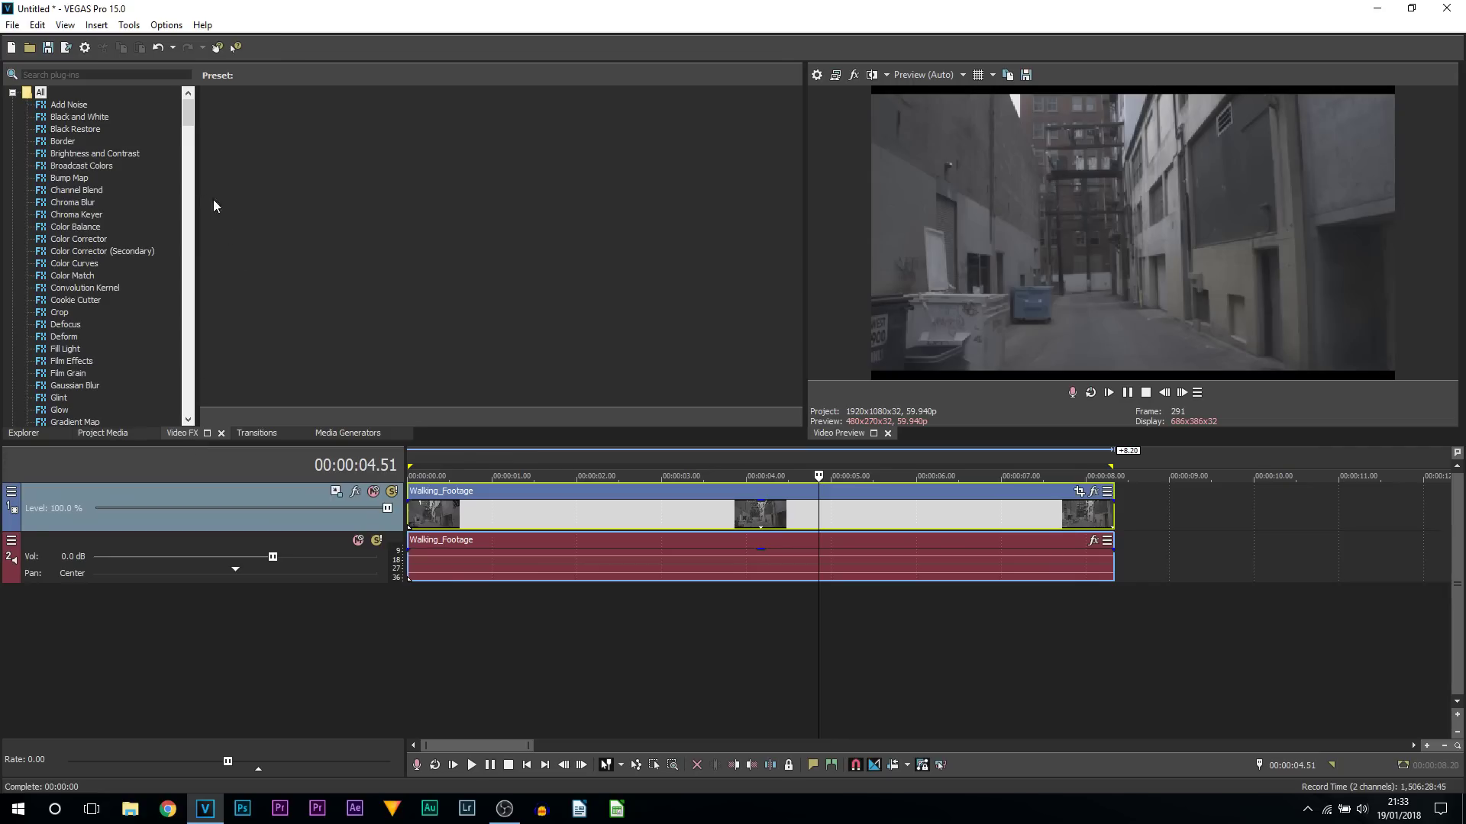
# Step: Restore the Default window layout and show the Color Curves presets in Video FX
pyautogui.click(65, 24)
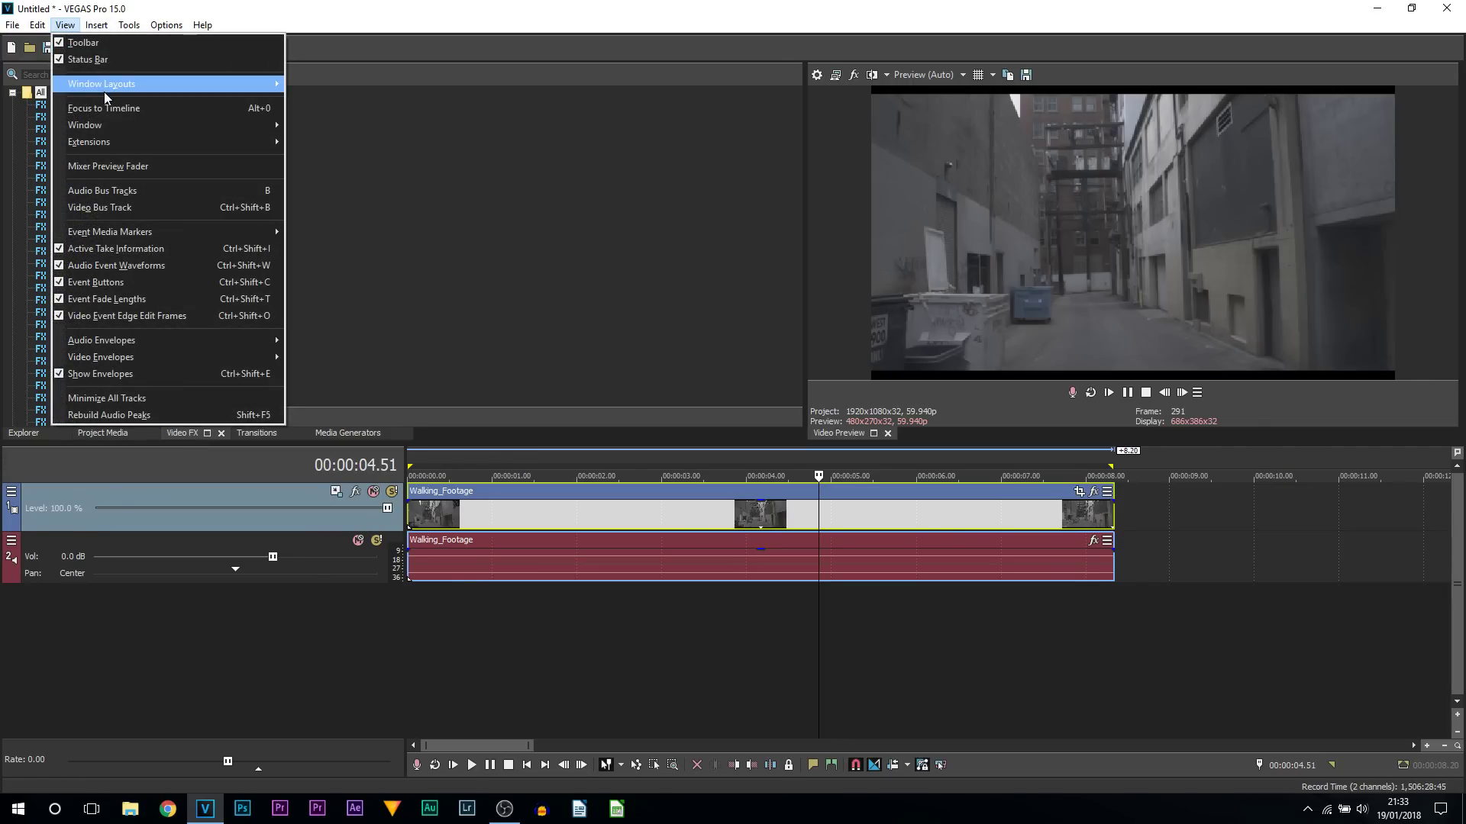
pyautogui.moveTo(104, 91)
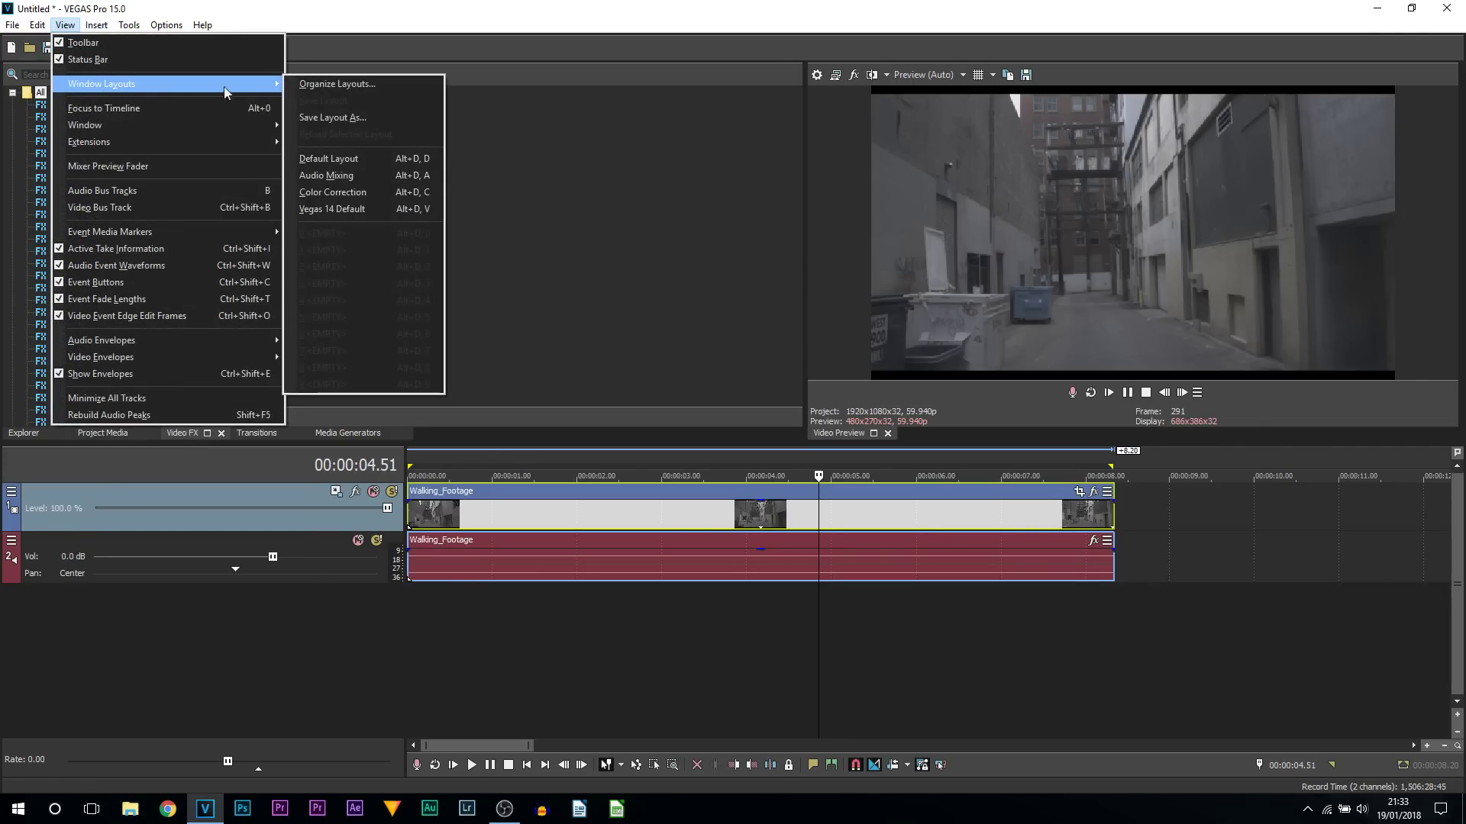
pyautogui.click(403, 160)
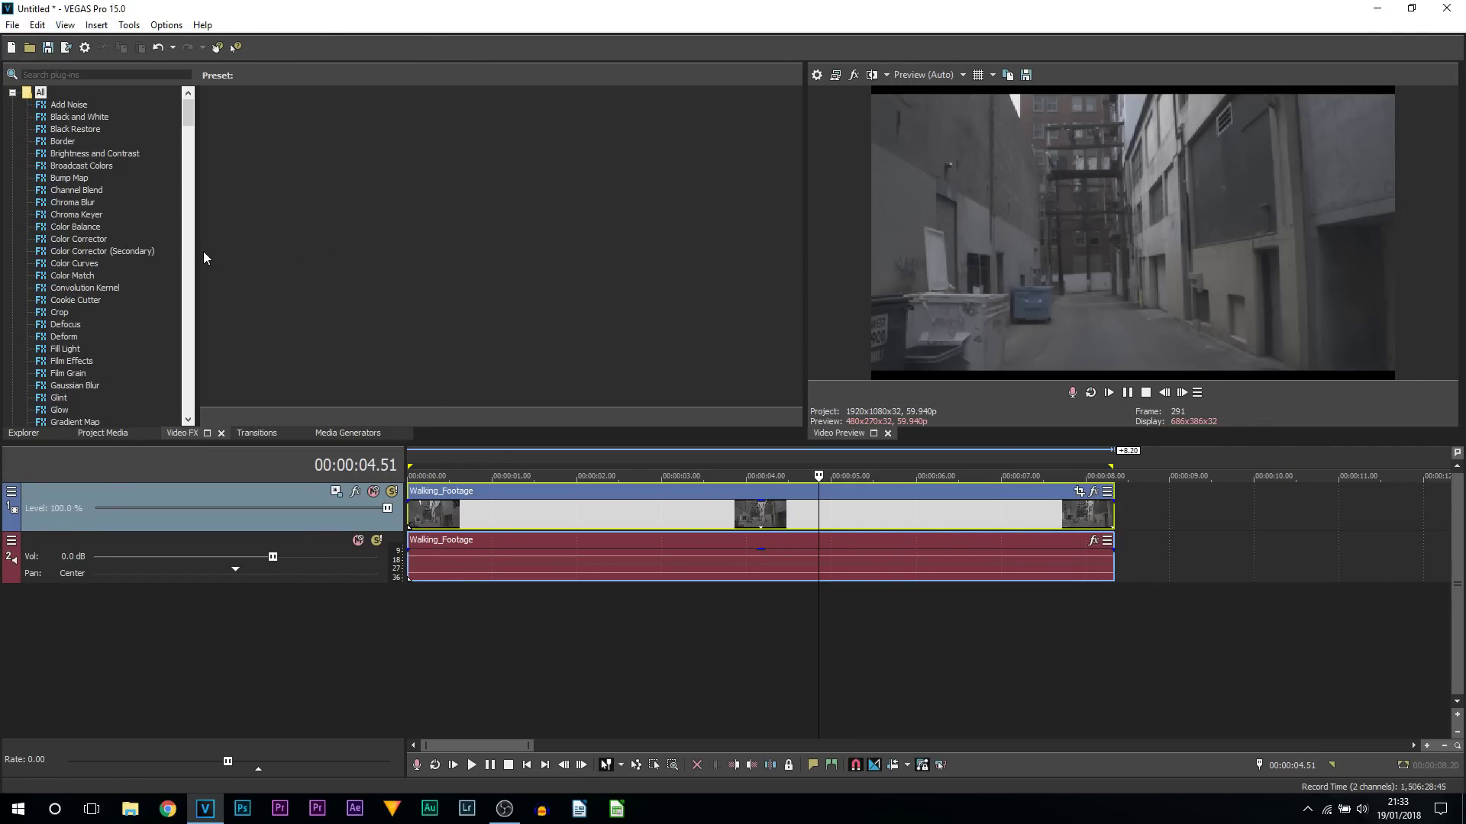
pyautogui.click(66, 265)
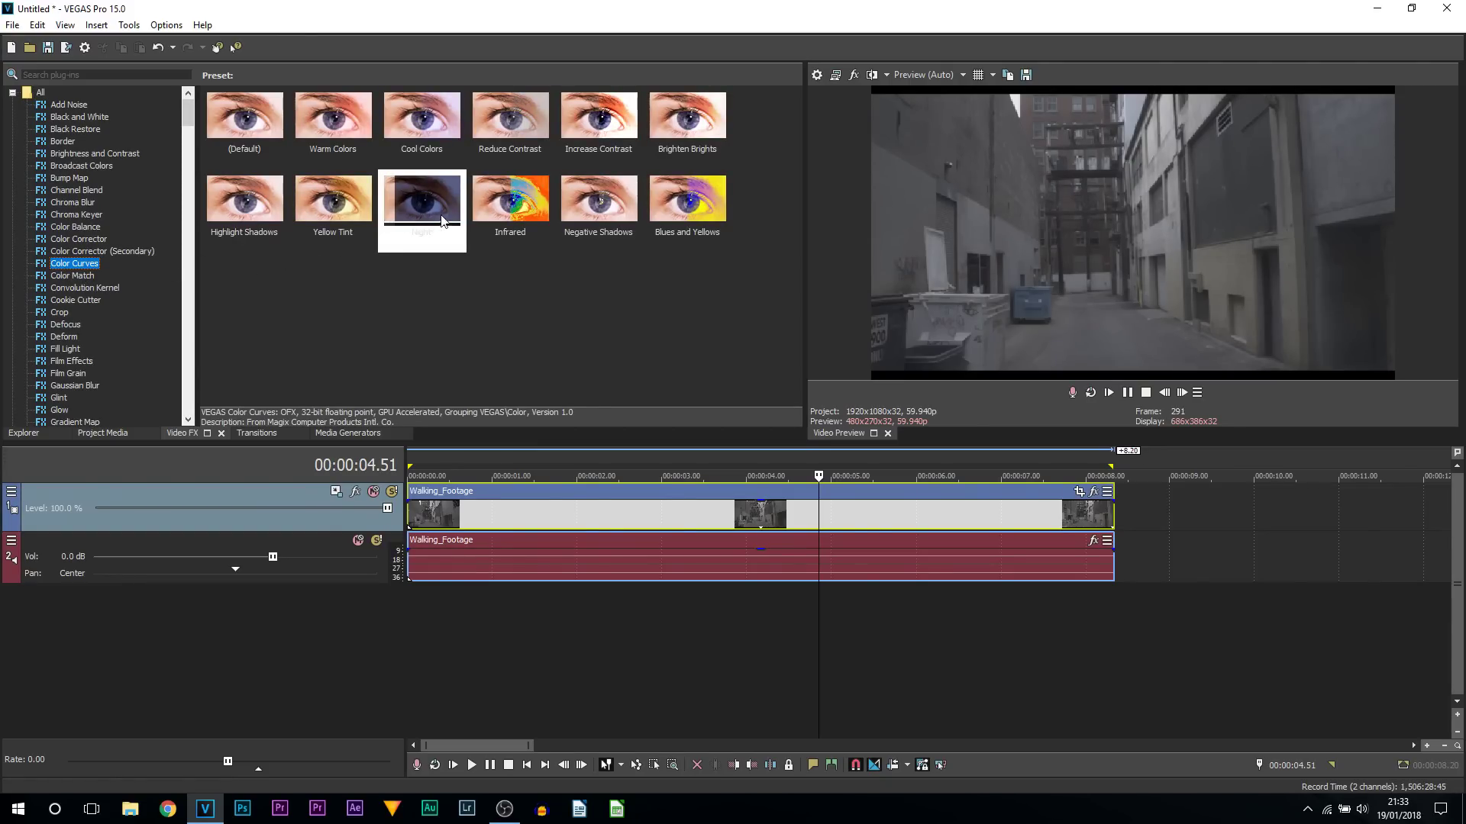
# Step: Apply the Color Curves Night preset to Walking_Footage and compare it with bypass
pyautogui.moveTo(423, 202); pyautogui.dragTo(432, 525)
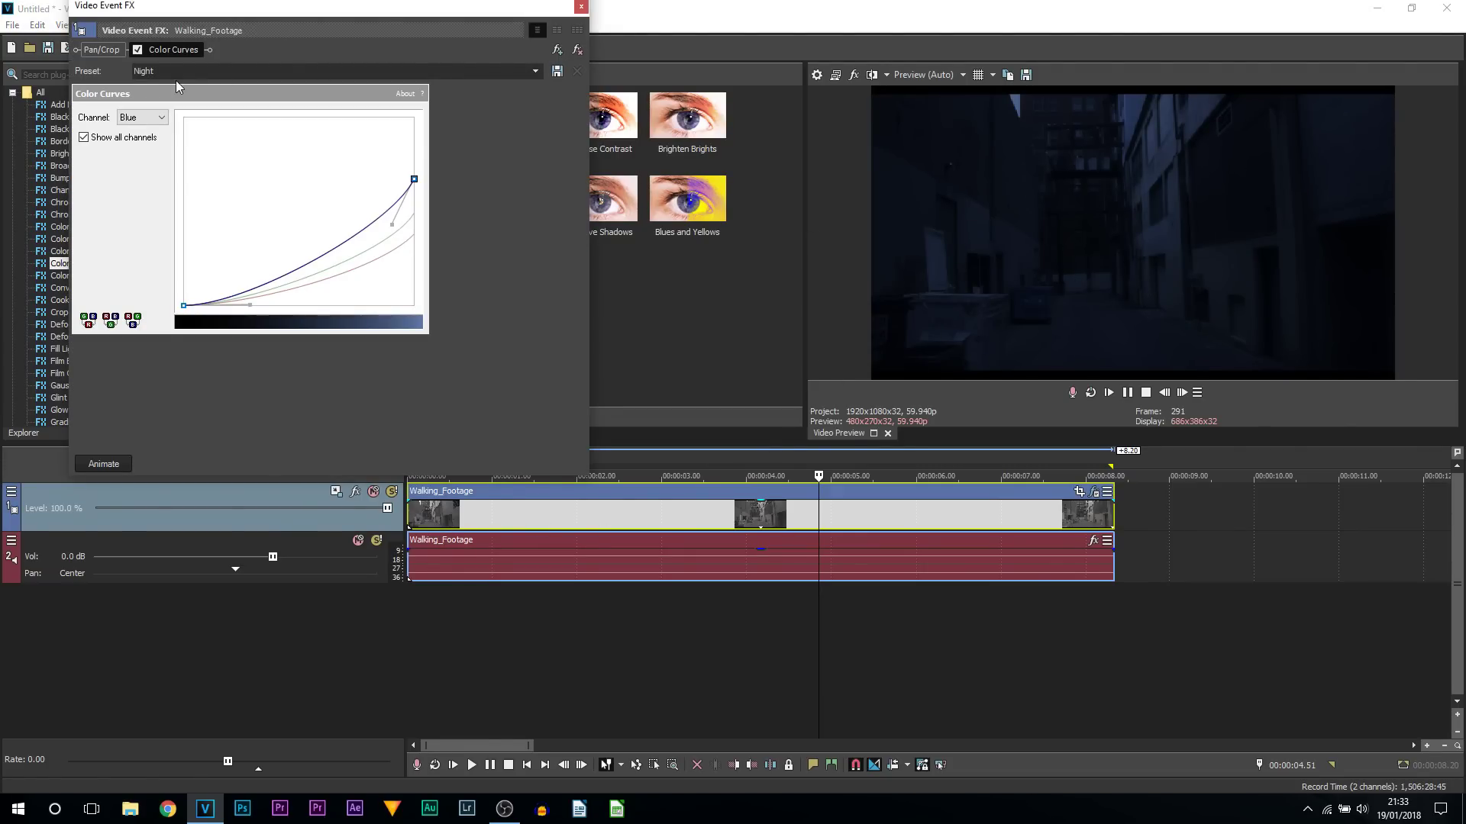
pyautogui.click(138, 51)
pyautogui.click(138, 50)
# Step: Raise the top ends of the green and red curves and lift the blue curve's shadows
pyautogui.click(401, 229)
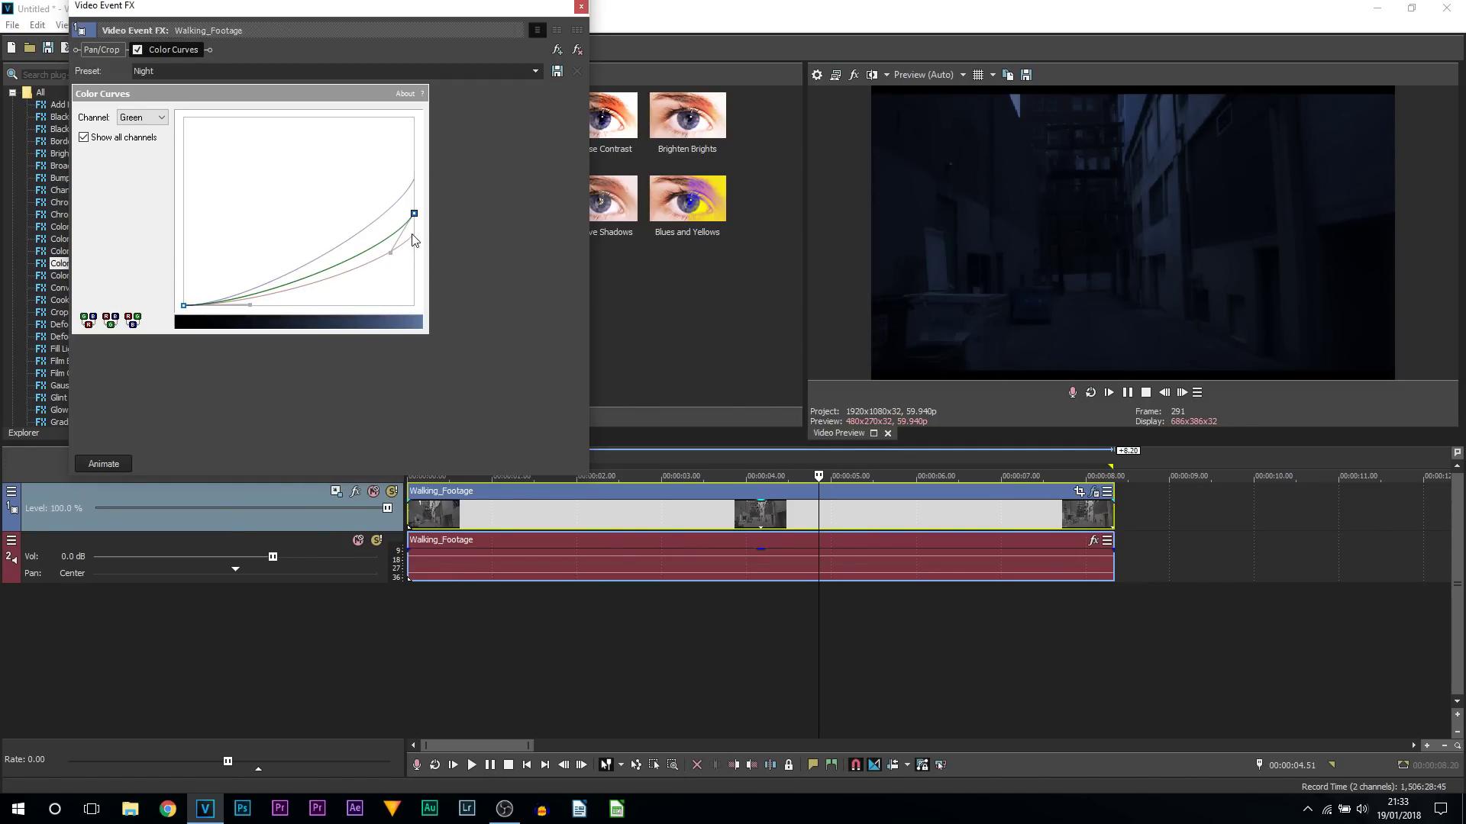
pyautogui.moveTo(414, 213); pyautogui.dragTo(414, 208)
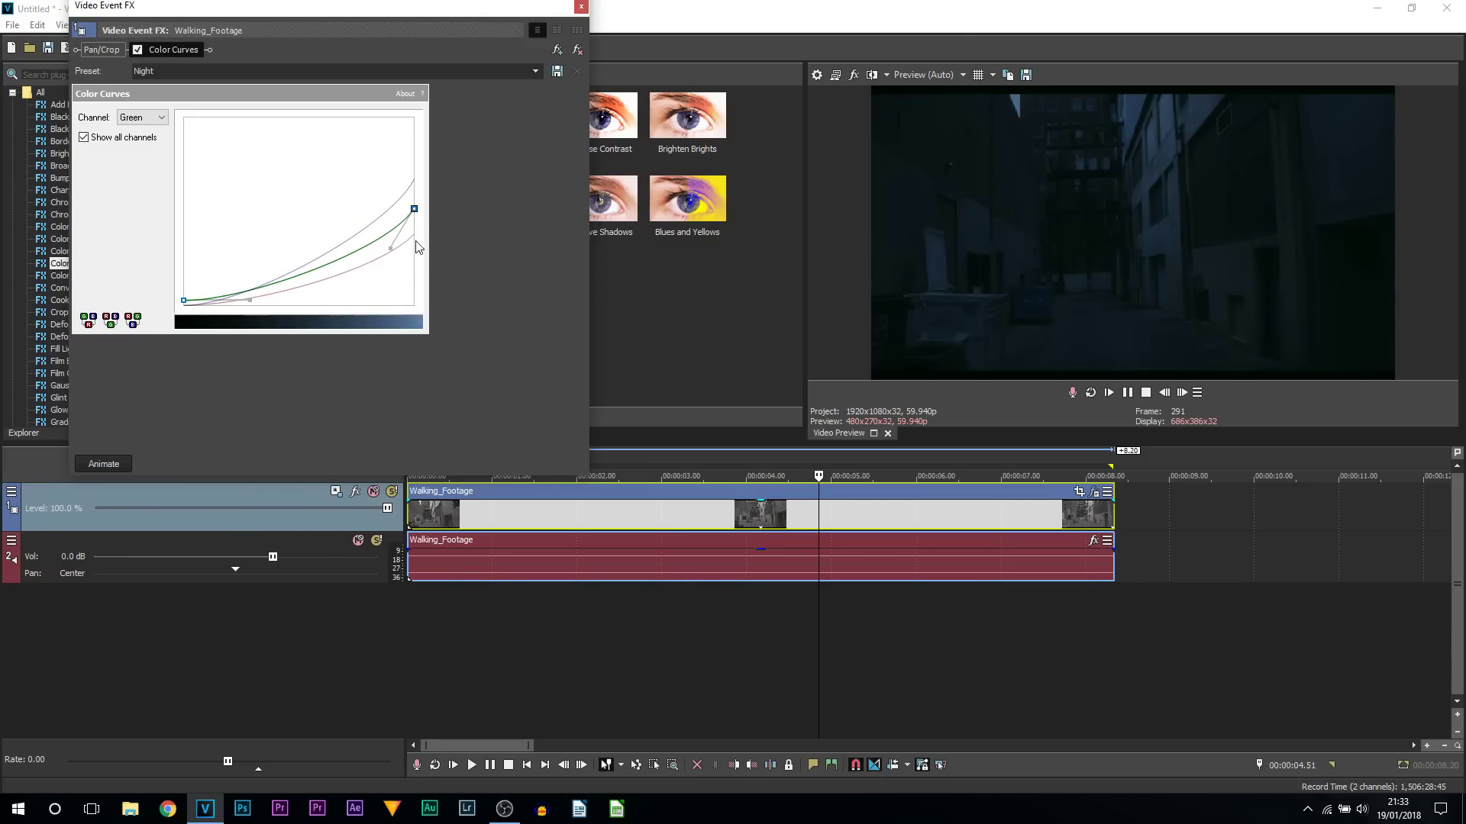
pyautogui.click(415, 235)
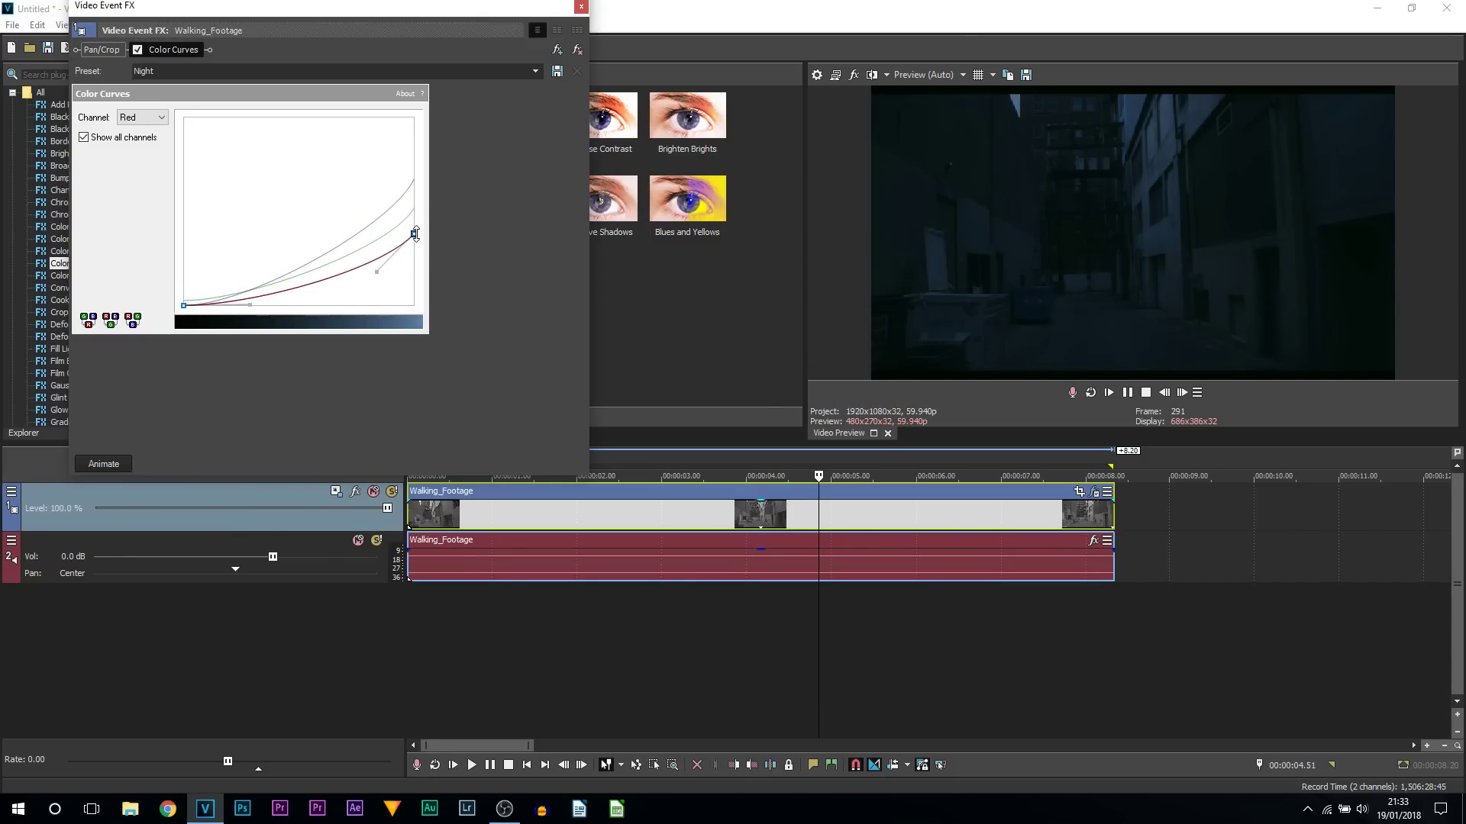
pyautogui.moveTo(415, 233); pyautogui.dragTo(418, 229)
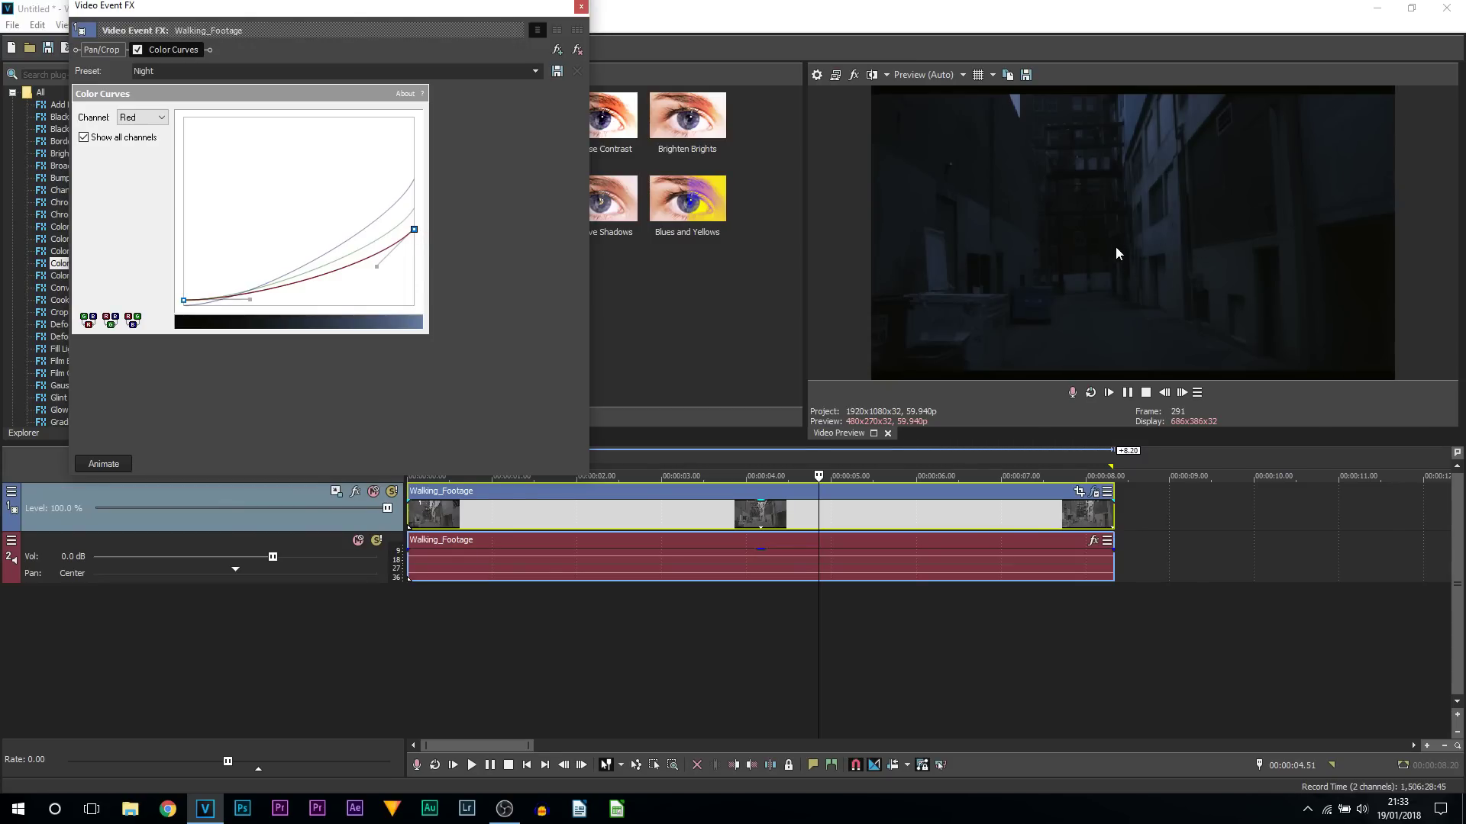
pyautogui.click(339, 241)
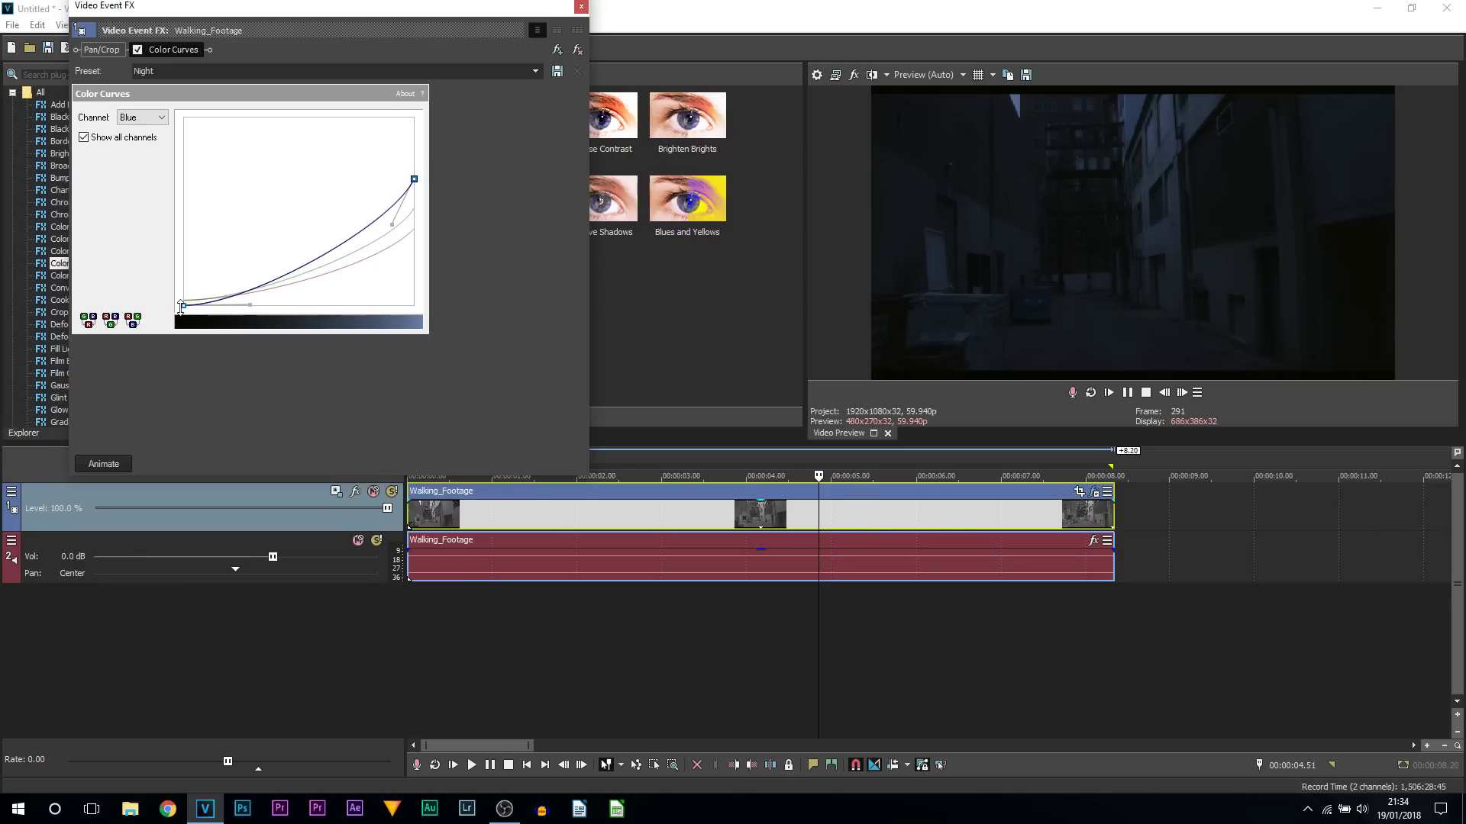
pyautogui.moveTo(182, 304); pyautogui.dragTo(181, 300)
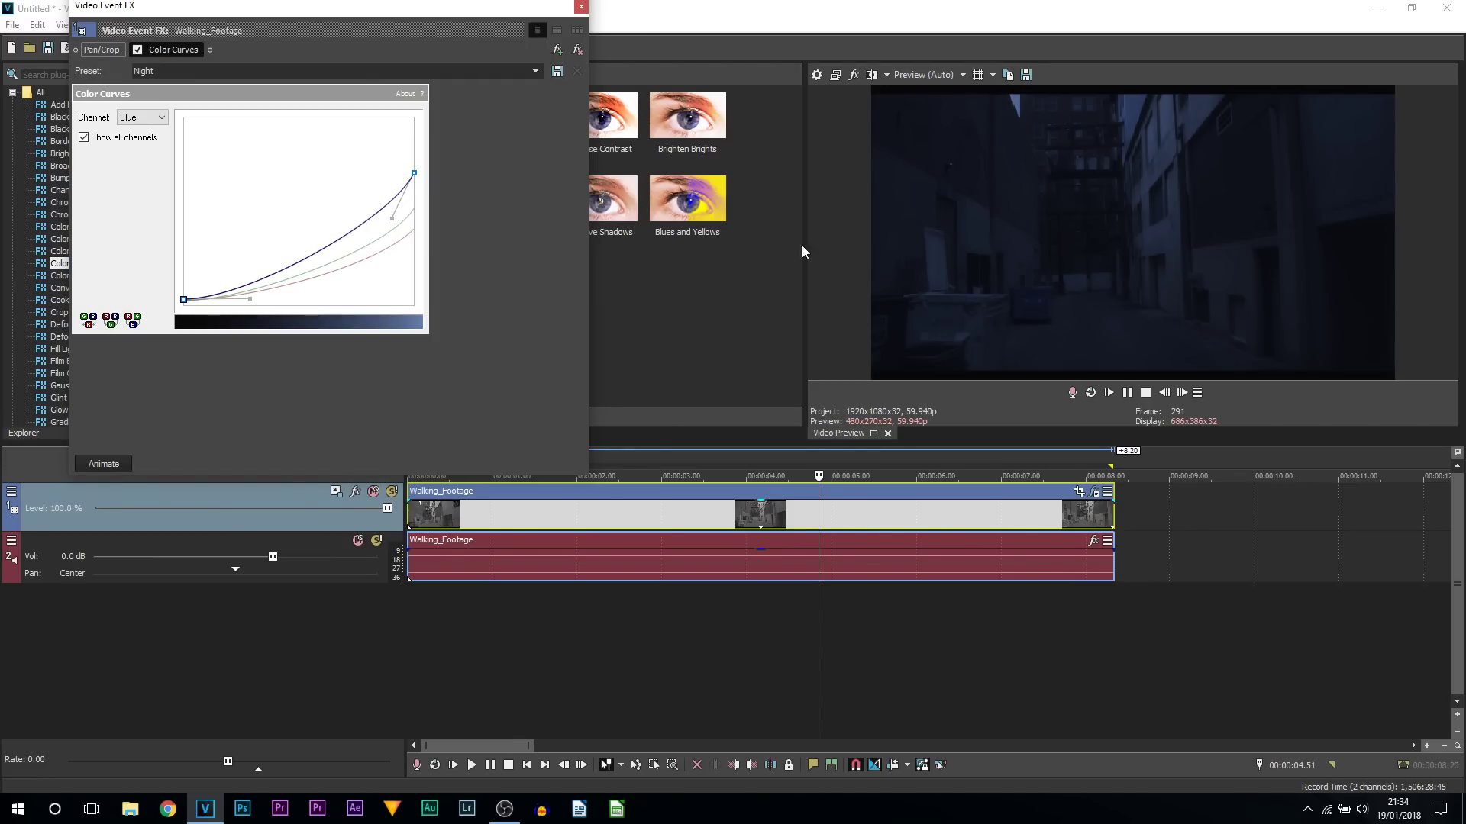
# Step: Compare the night grade against the original via bypass, then close the effect window
pyautogui.click(138, 50)
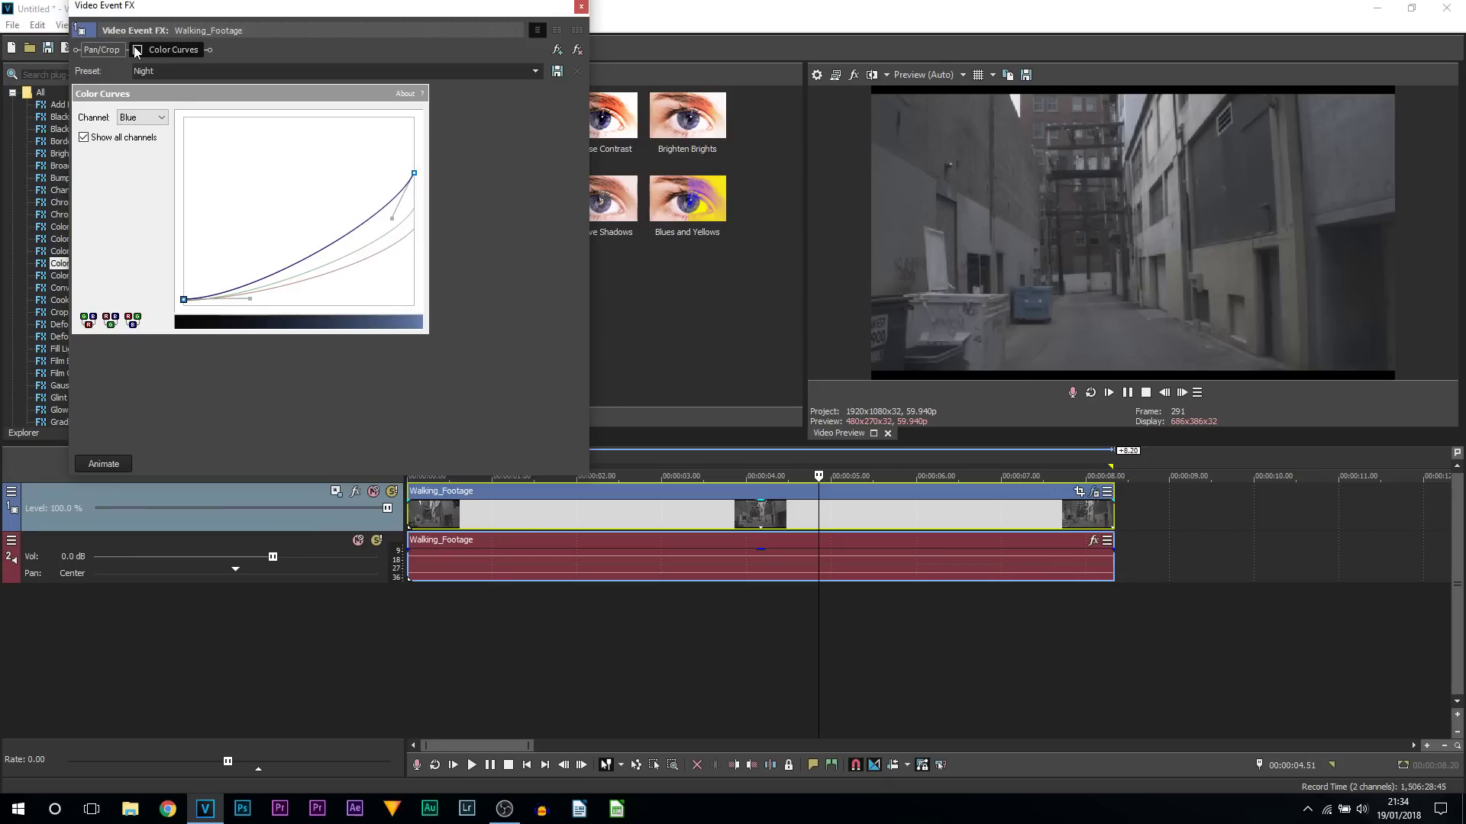
pyautogui.click(137, 50)
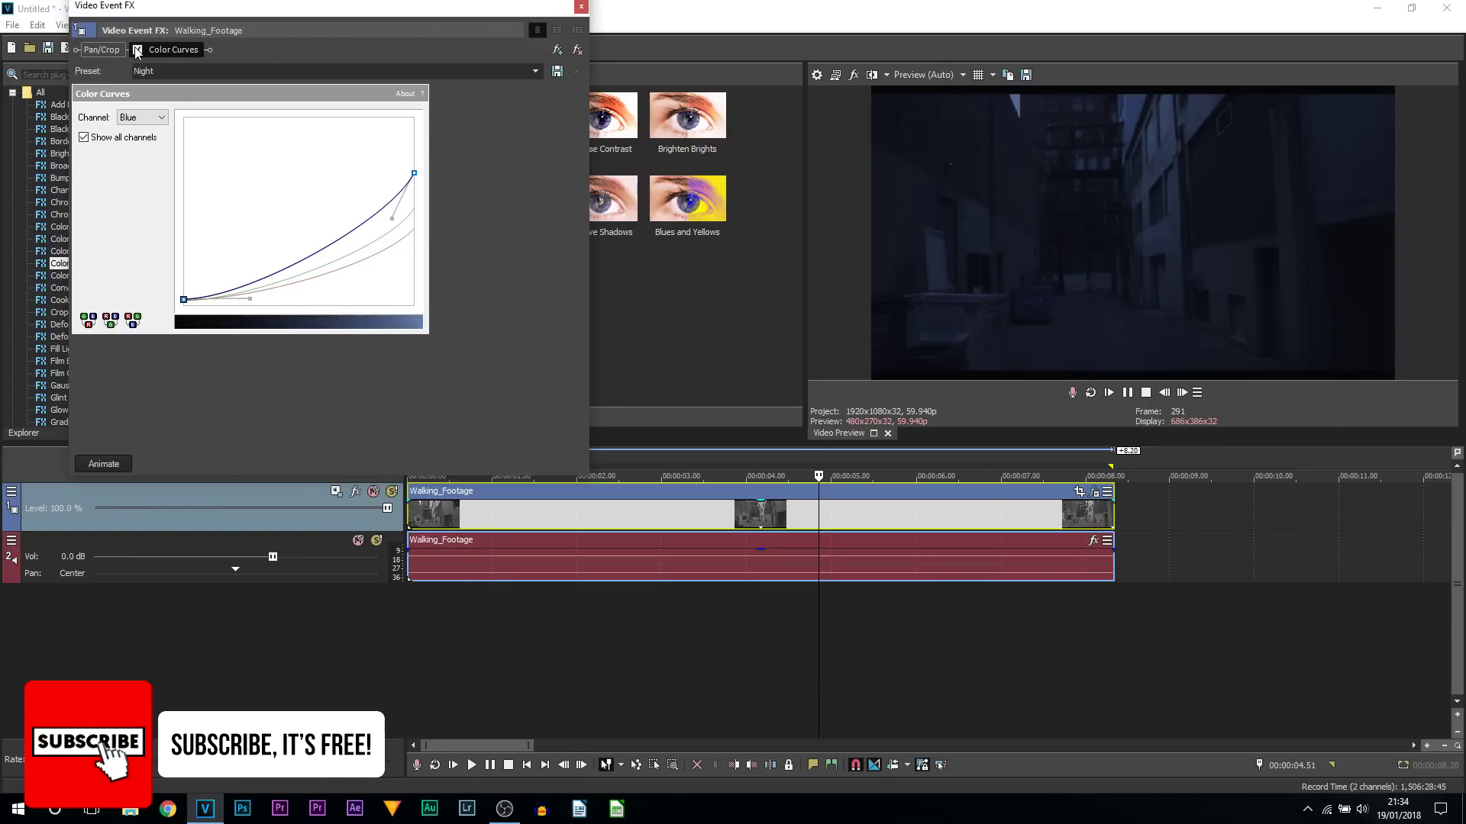
pyautogui.click(580, 6)
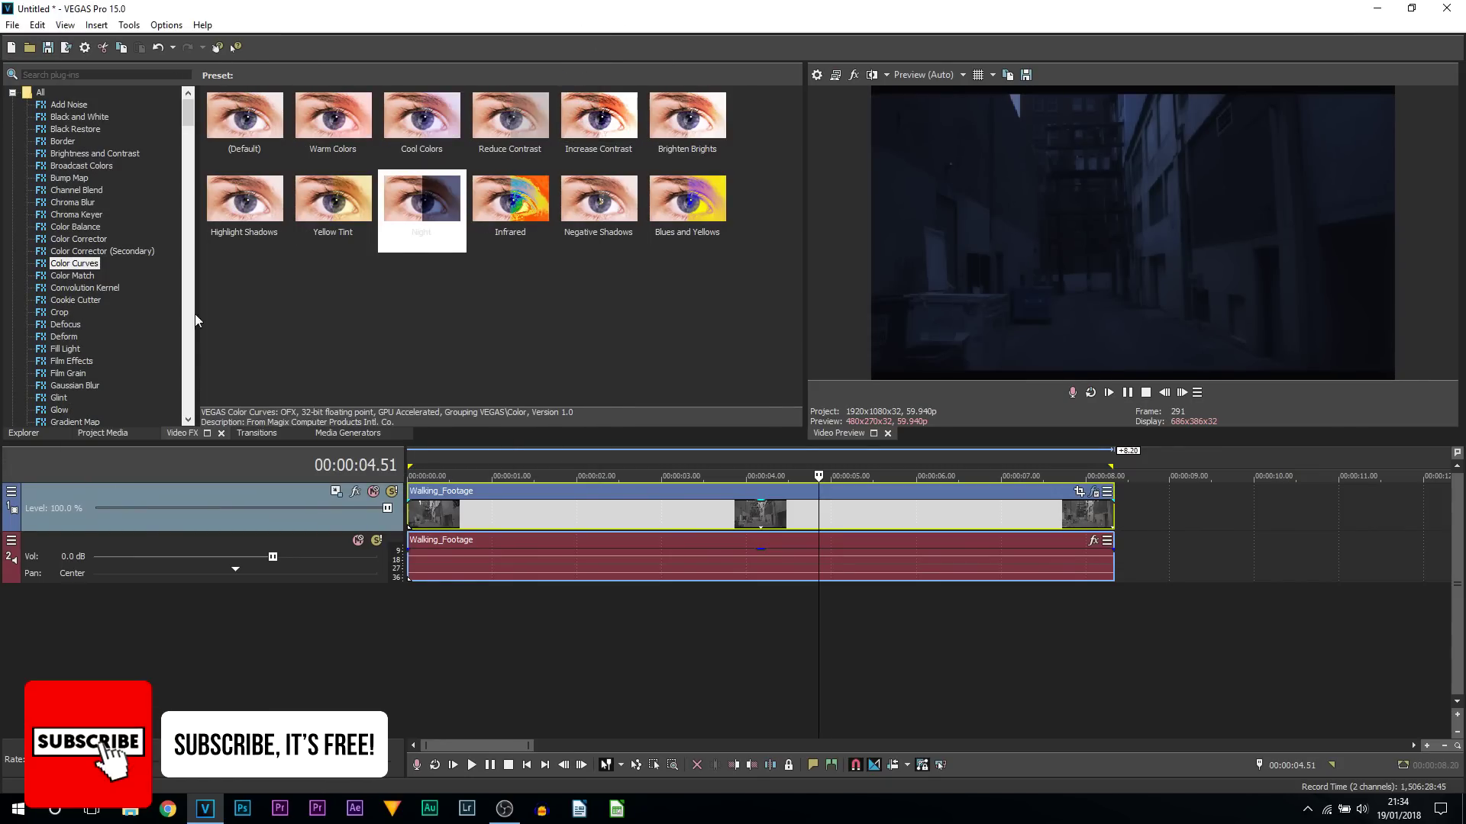
# Step: Apply the Color Balance Red Midtones preset to Walking_Footage with Red set to 0.050
pyautogui.click(80, 226)
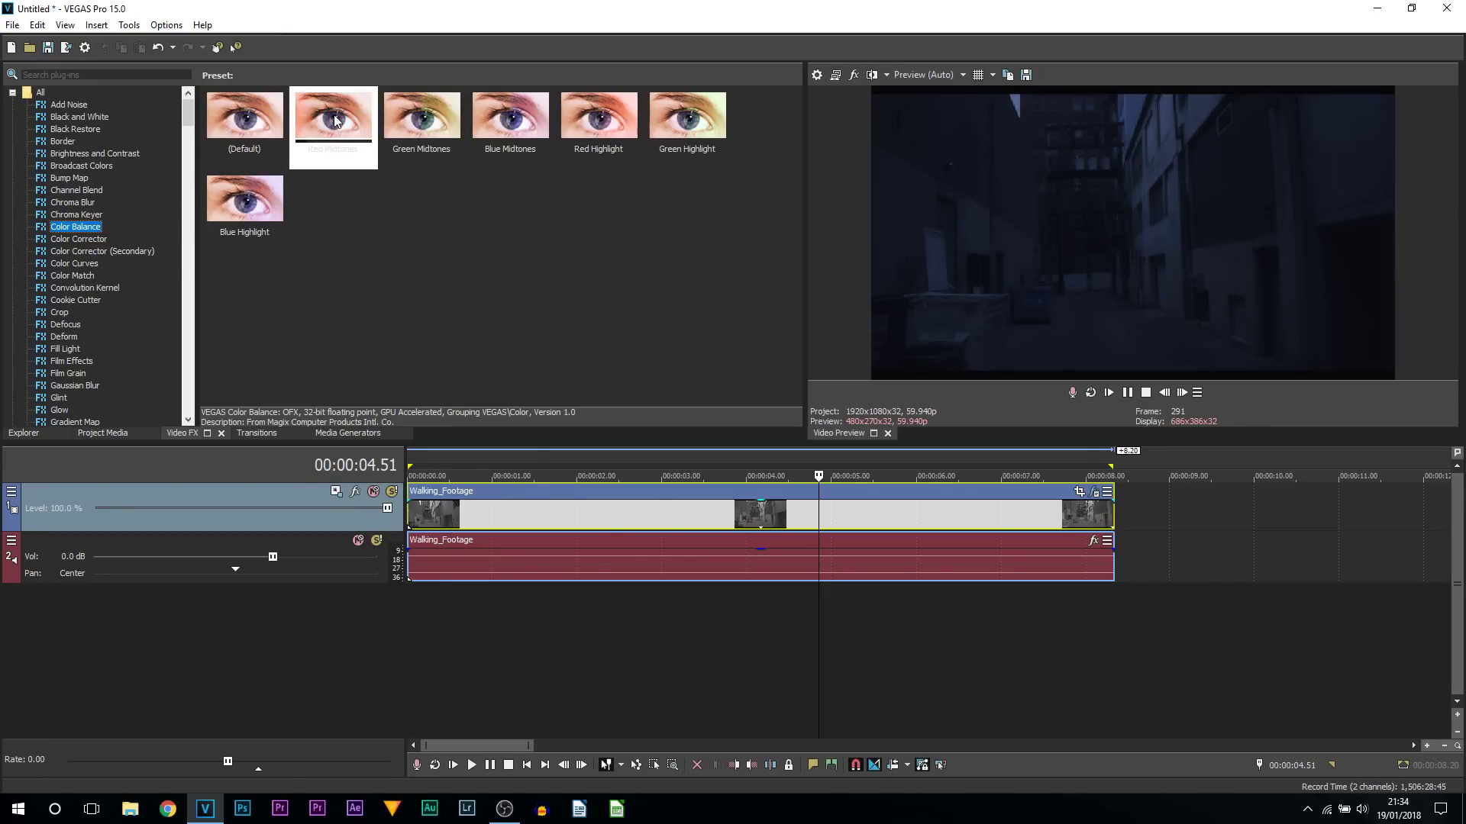
pyautogui.moveTo(334, 119); pyautogui.dragTo(596, 527)
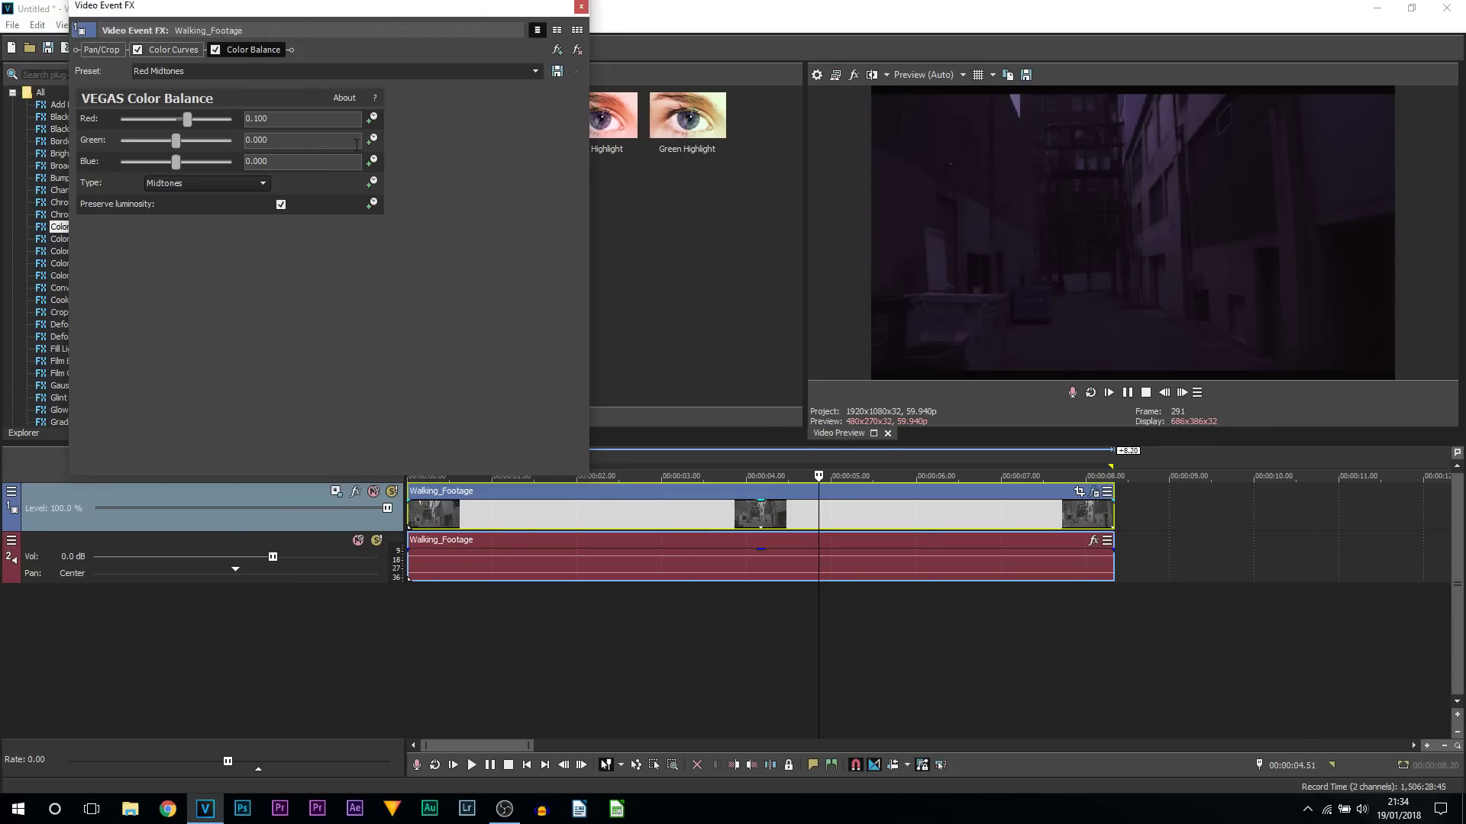
pyautogui.doubleClick(264, 119)
pyautogui.write('0.052')
pyautogui.press('Return')
pyautogui.click(581, 7)
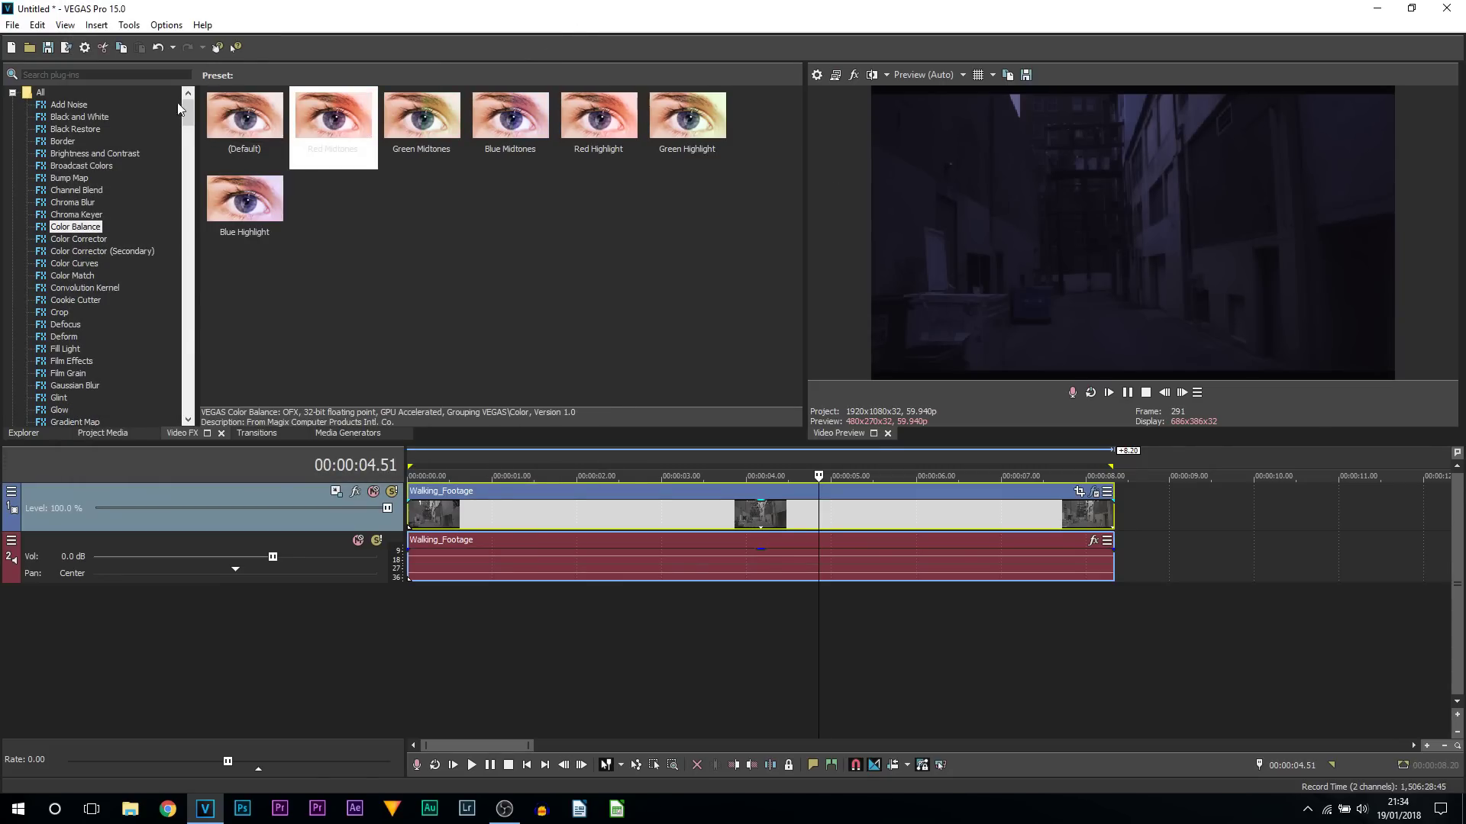
pyautogui.scroll(-20, 167, 203)
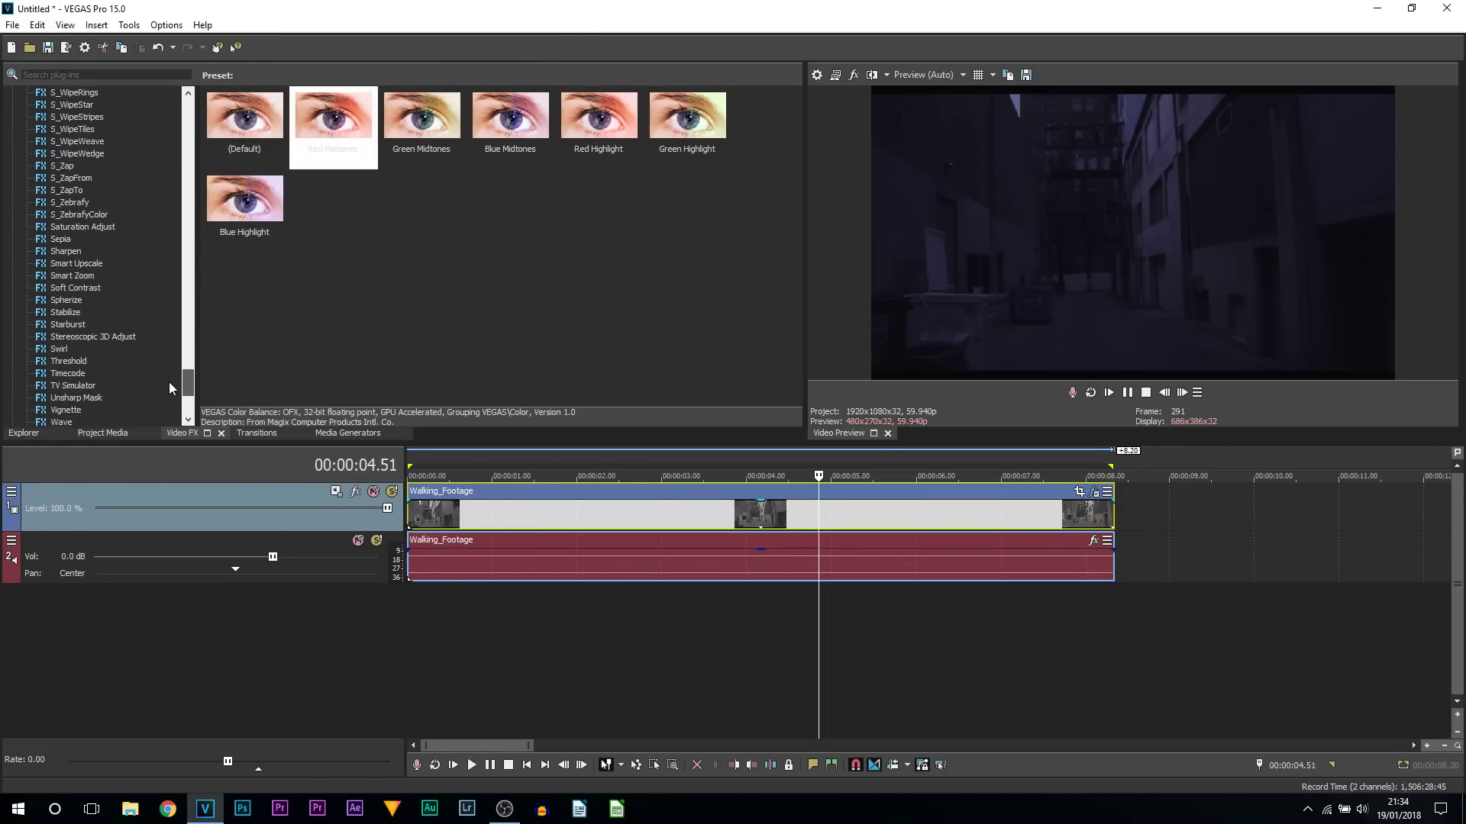
# Step: Apply the Soft Contrast Warm Vignette preset to the clip
pyautogui.scroll(-4, 122, 328)
pyautogui.click(85, 290)
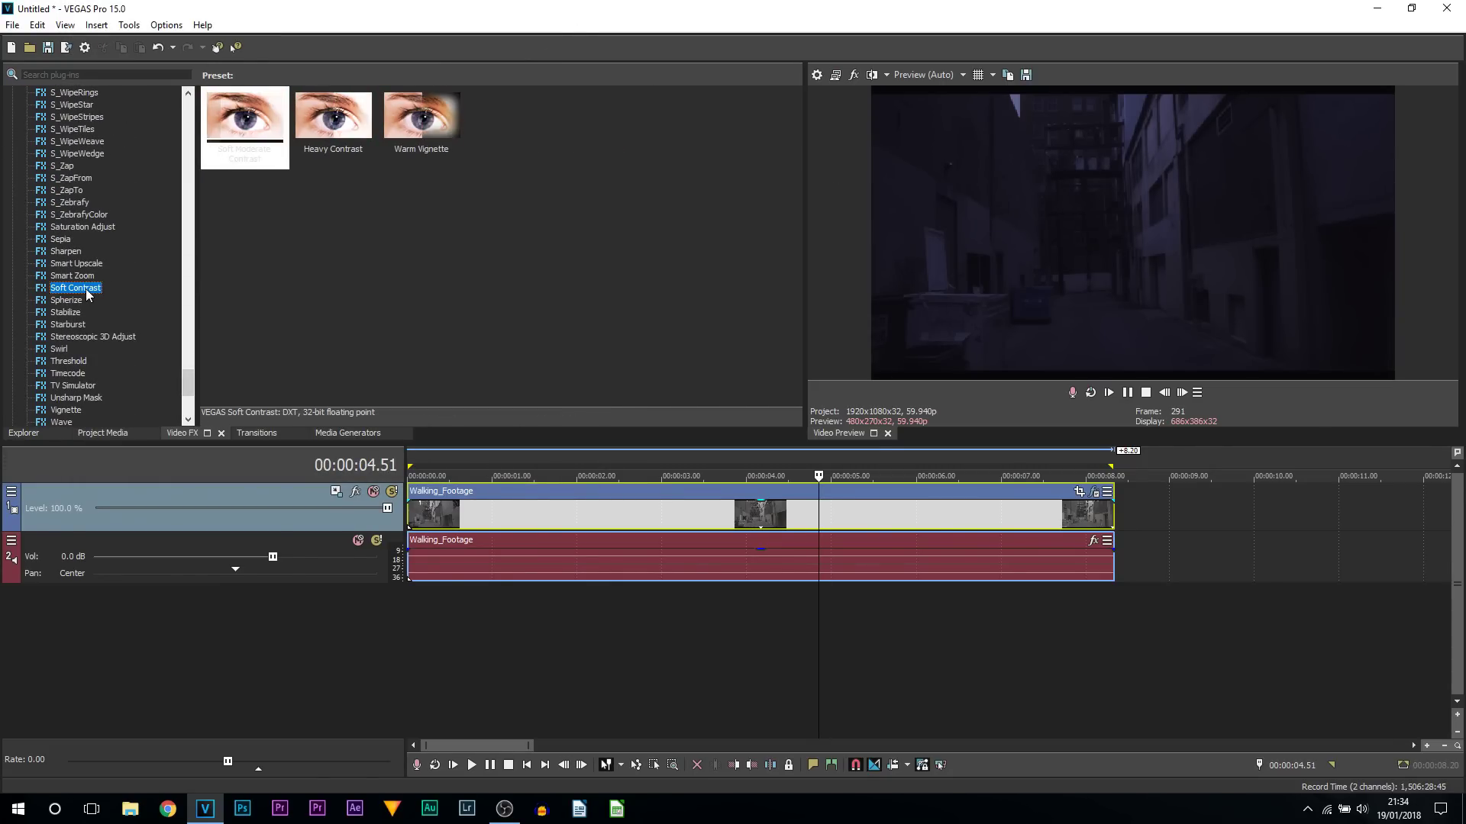
pyautogui.click(452, 164)
pyautogui.moveTo(452, 163); pyautogui.dragTo(491, 517)
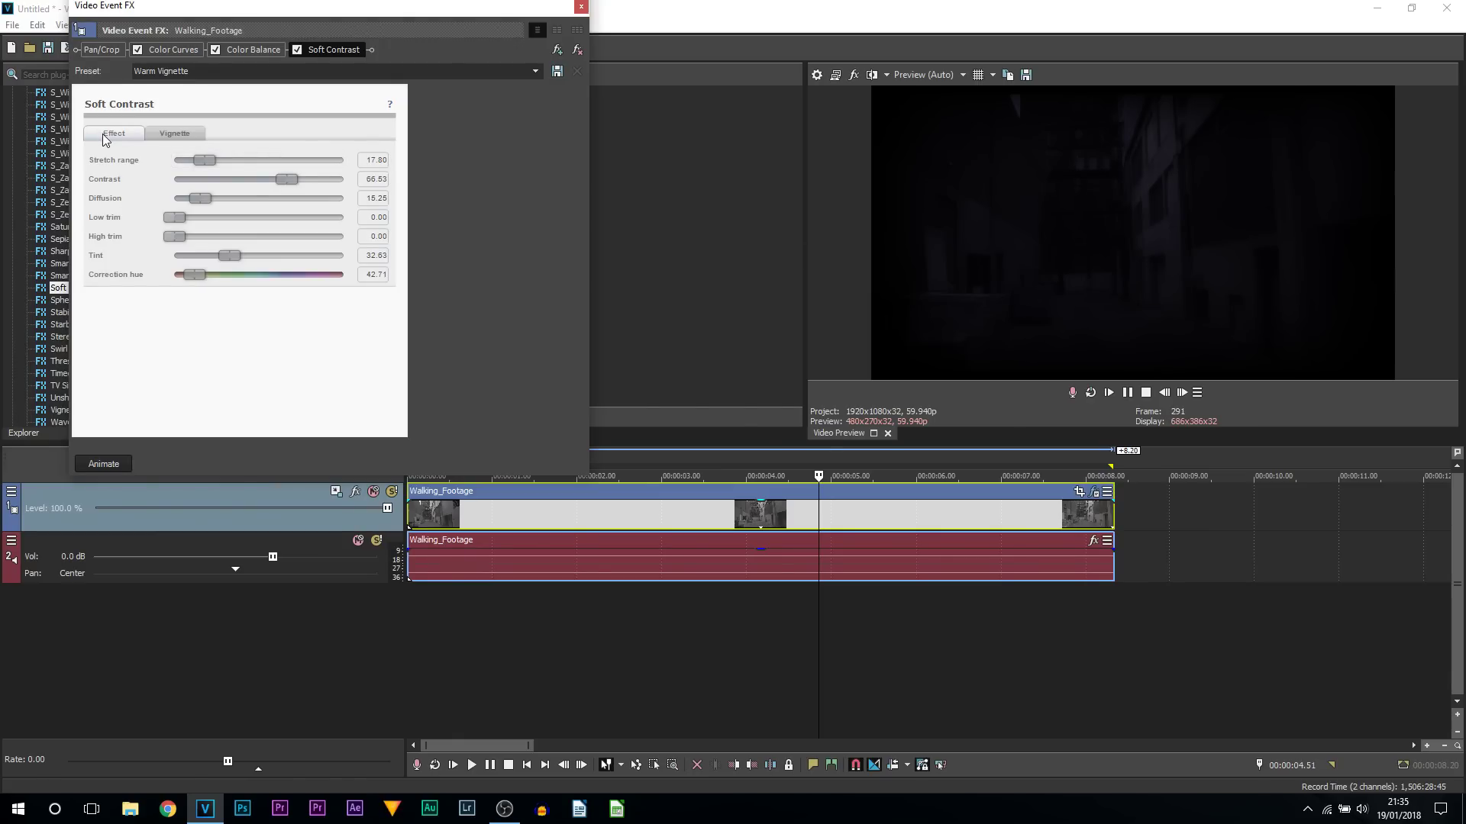
# Step: Zero the stretch range, contrast, diffusion and correction hue, and set tint to about 30.77
pyautogui.doubleClick(204, 159)
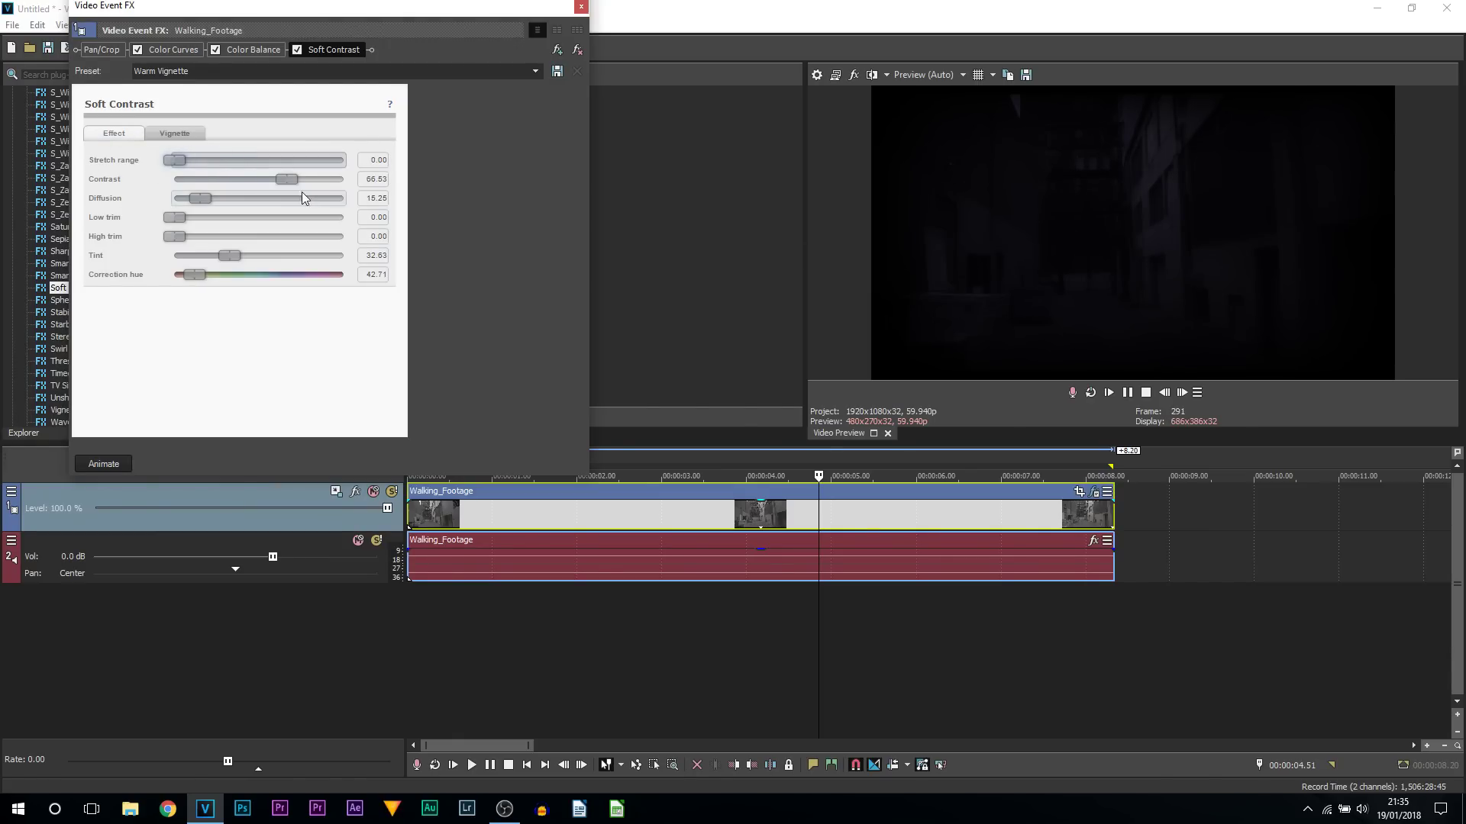
pyautogui.doubleClick(231, 179)
pyautogui.doubleClick(203, 198)
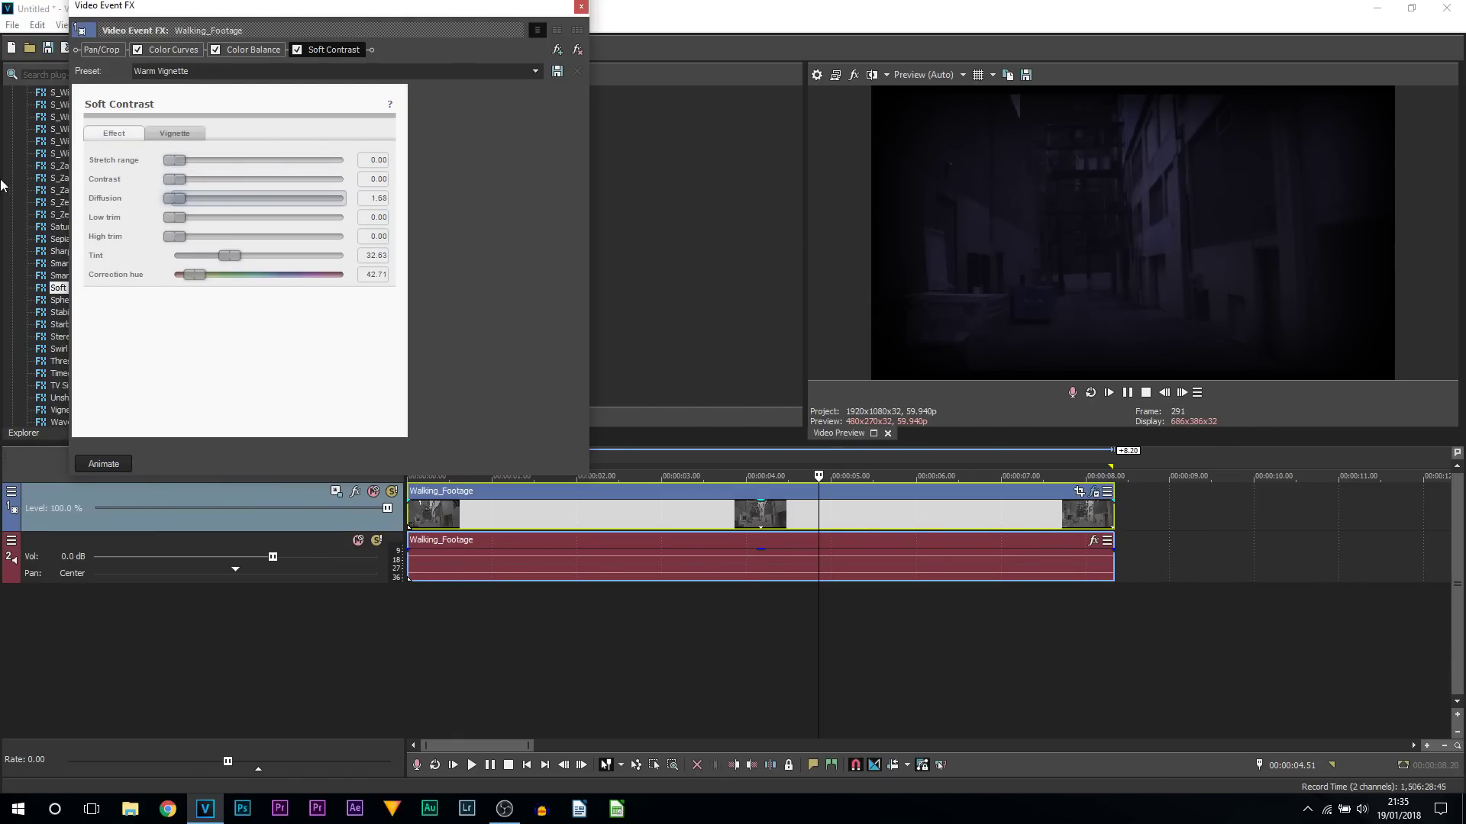
pyautogui.doubleClick(194, 277)
pyautogui.moveTo(226, 255); pyautogui.dragTo(403, 261)
pyautogui.moveTo(250, 258); pyautogui.dragTo(225, 258)
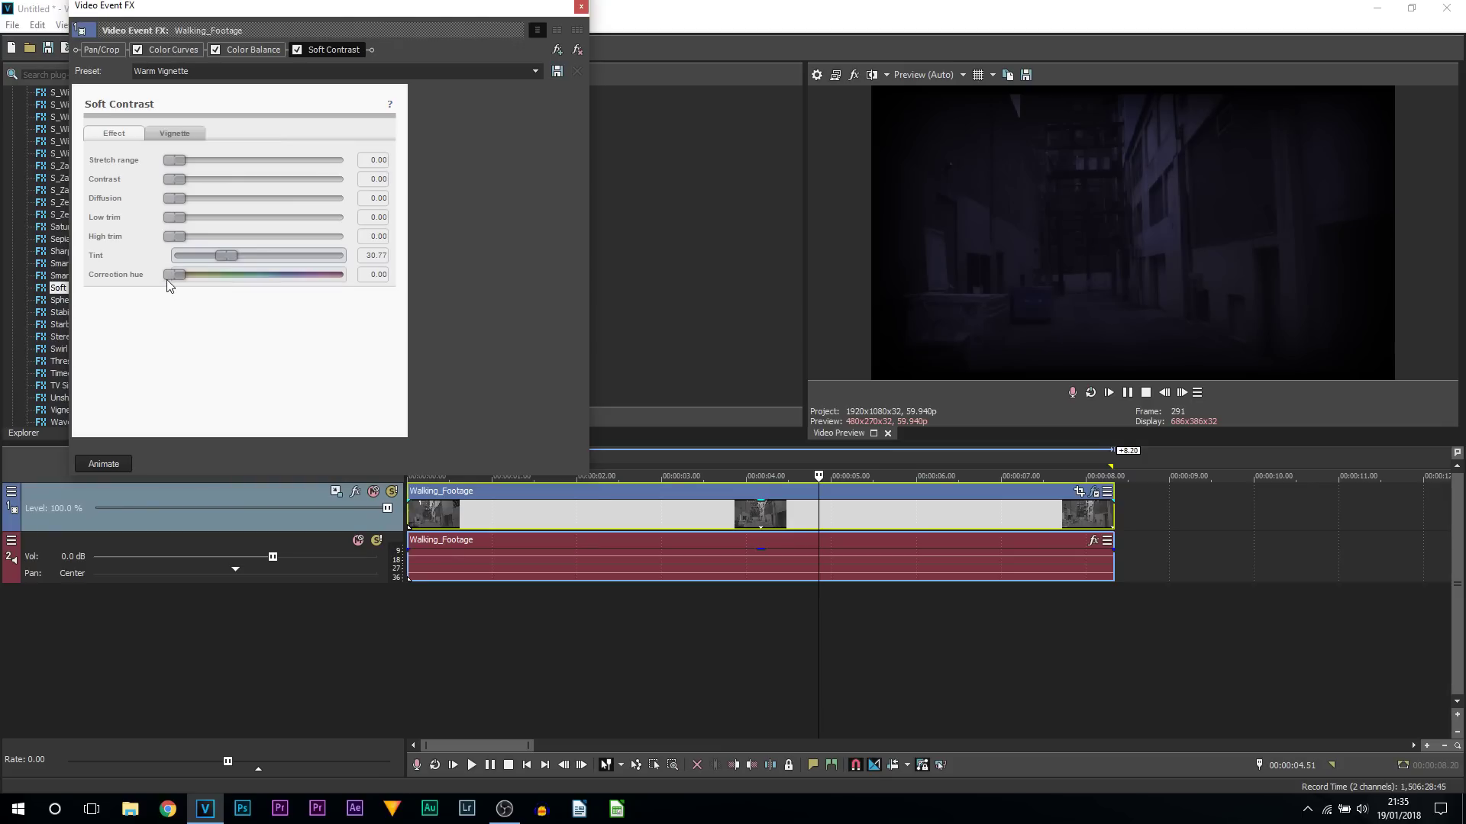
# Step: Preview the vignette during playback and weaken its strength
pyautogui.click(175, 133)
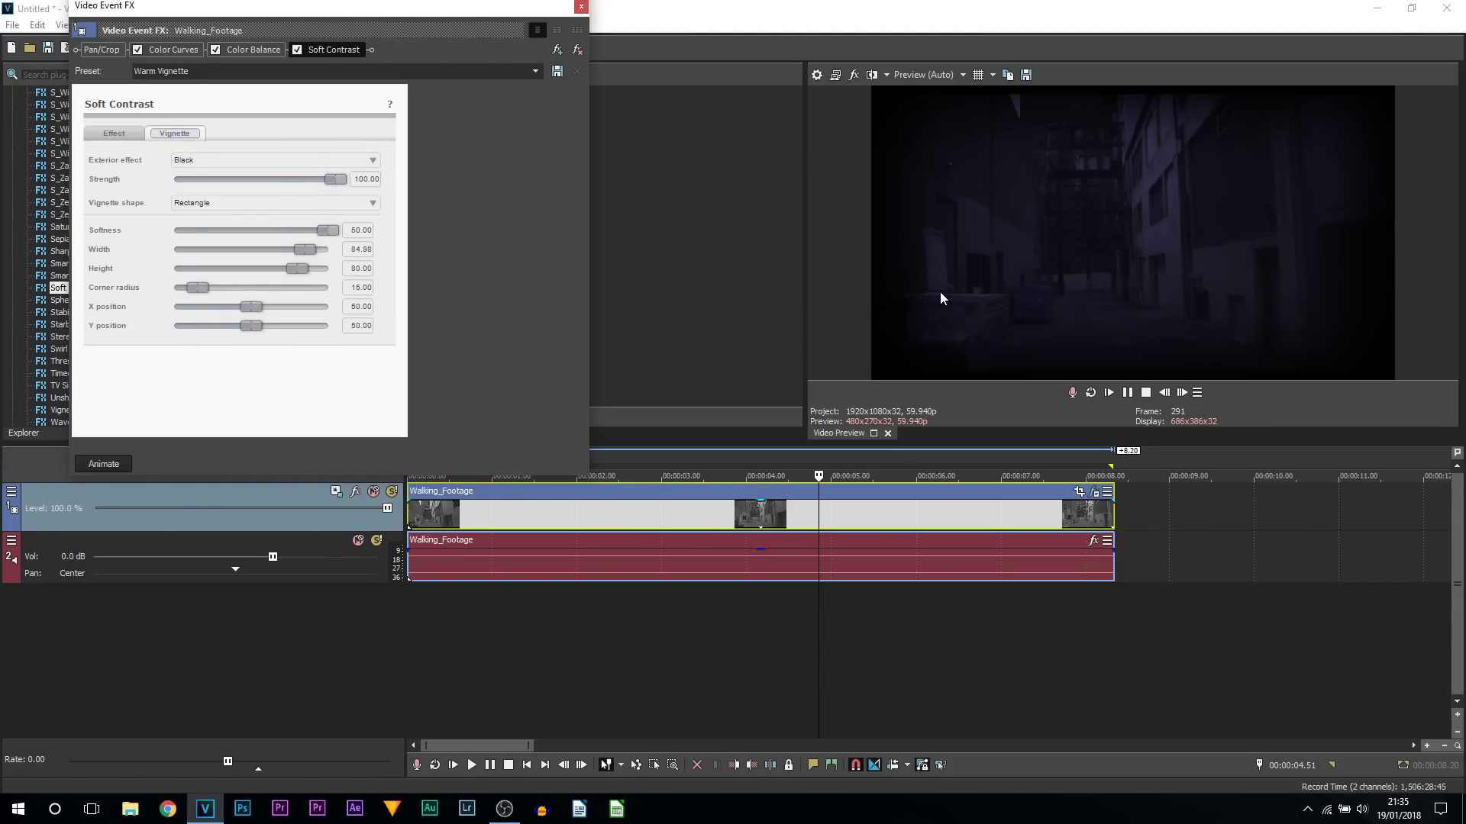
pyautogui.click(1127, 393)
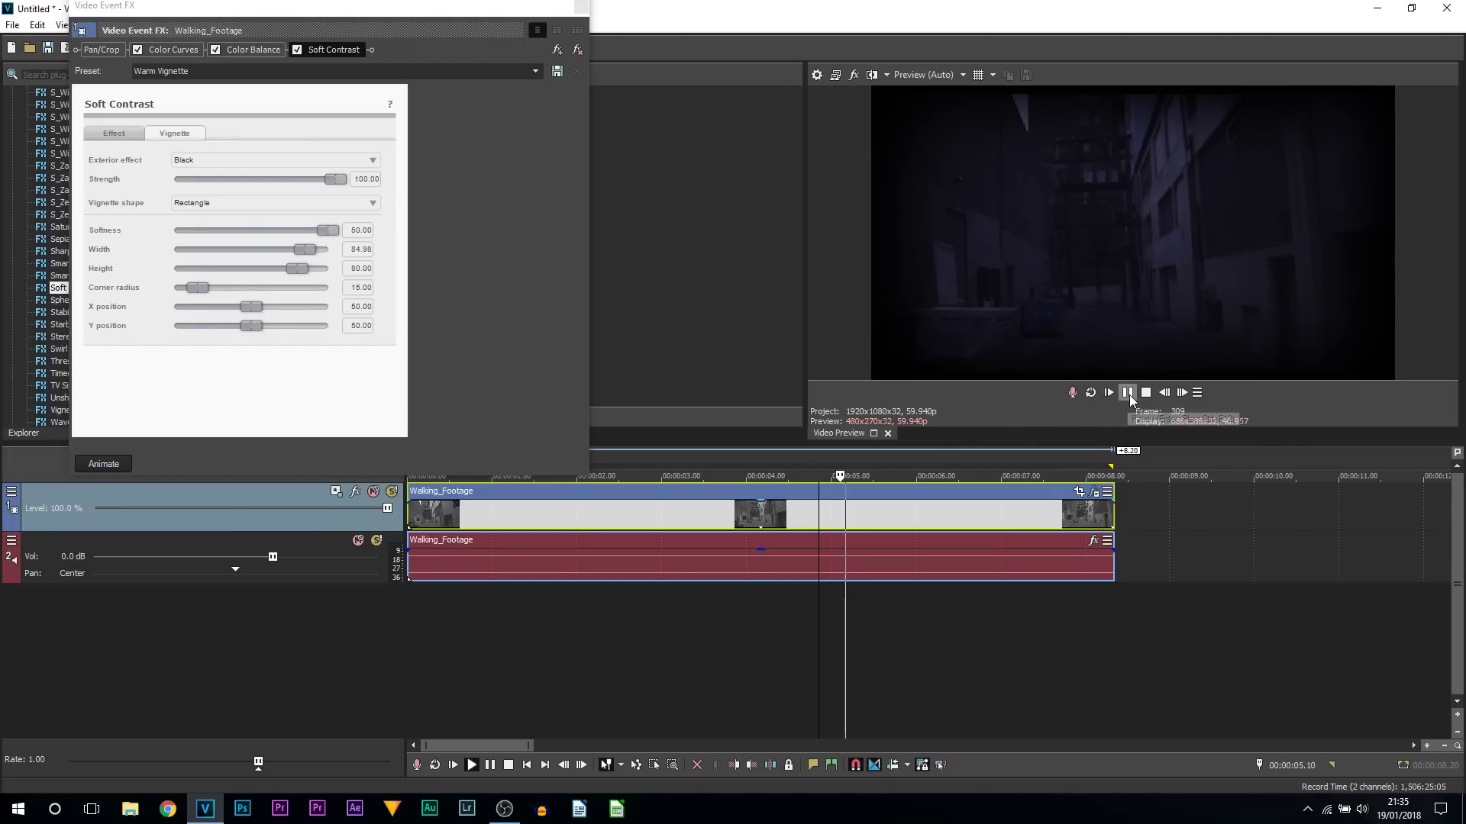
pyautogui.click(1128, 394)
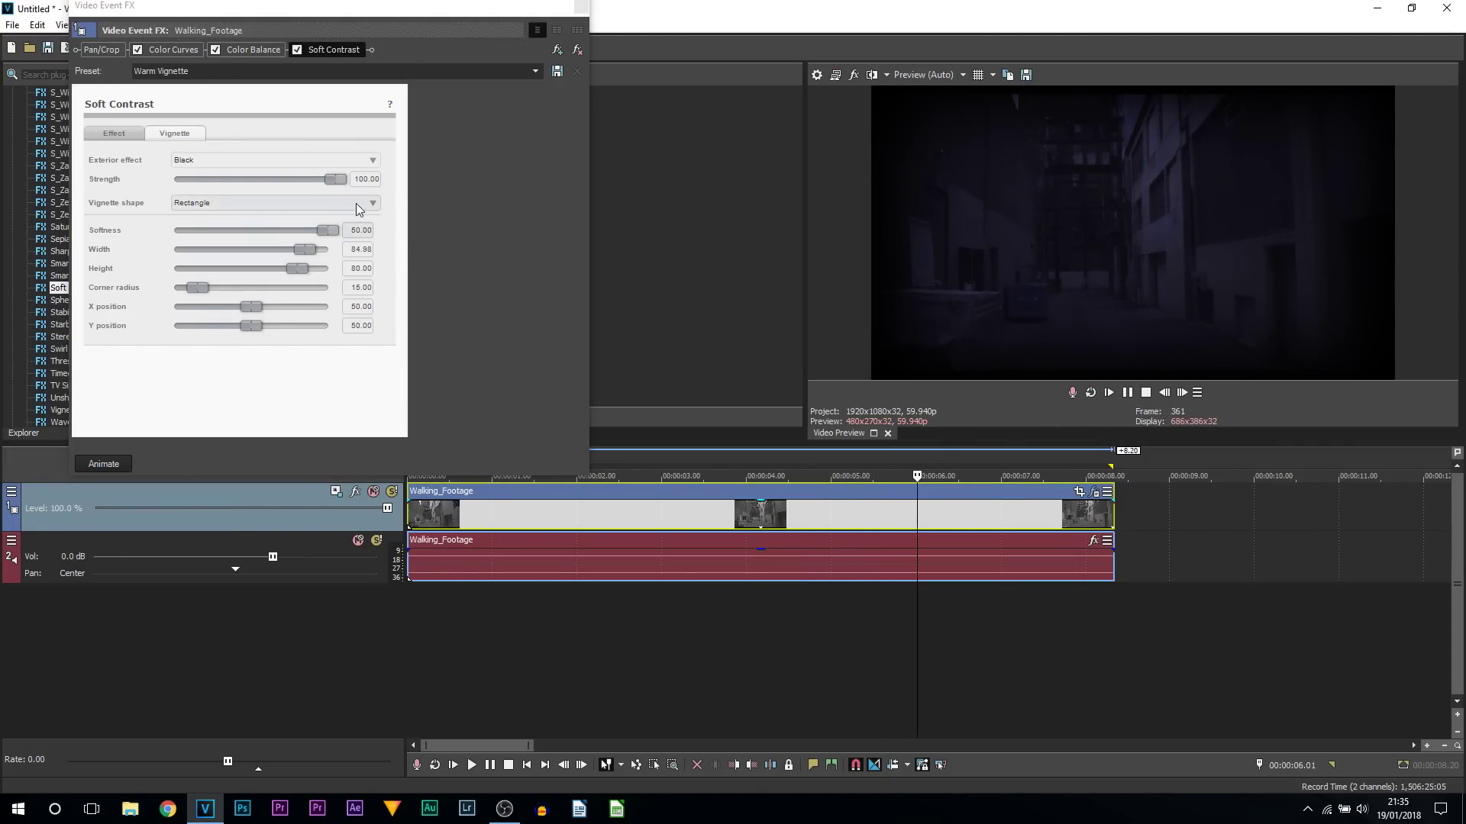
pyautogui.moveTo(340, 185); pyautogui.dragTo(244, 191)
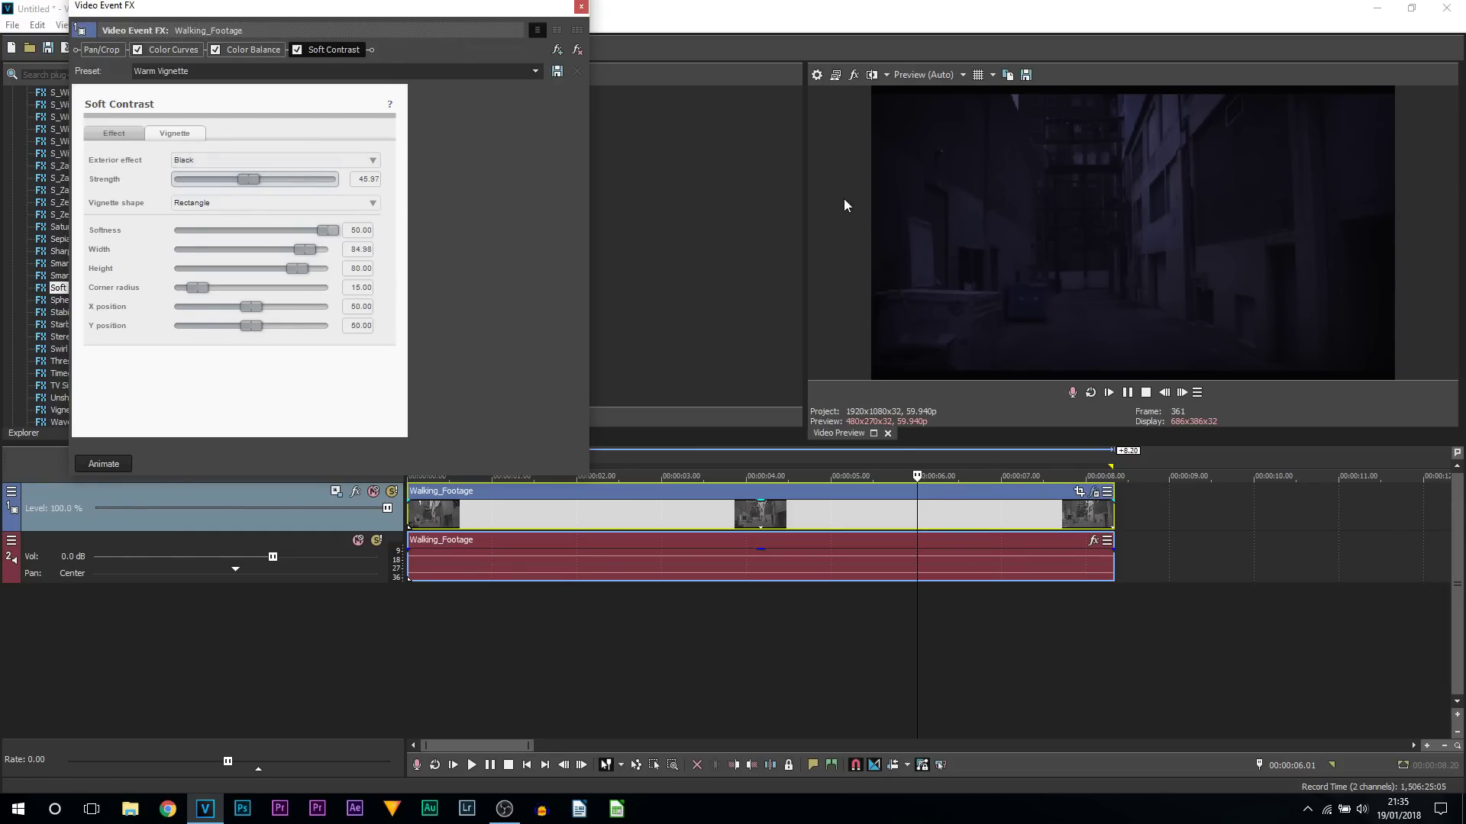
# Step: Try a Blur exterior effect, then settle on Black with strength about 57.35
pyautogui.click(323, 159)
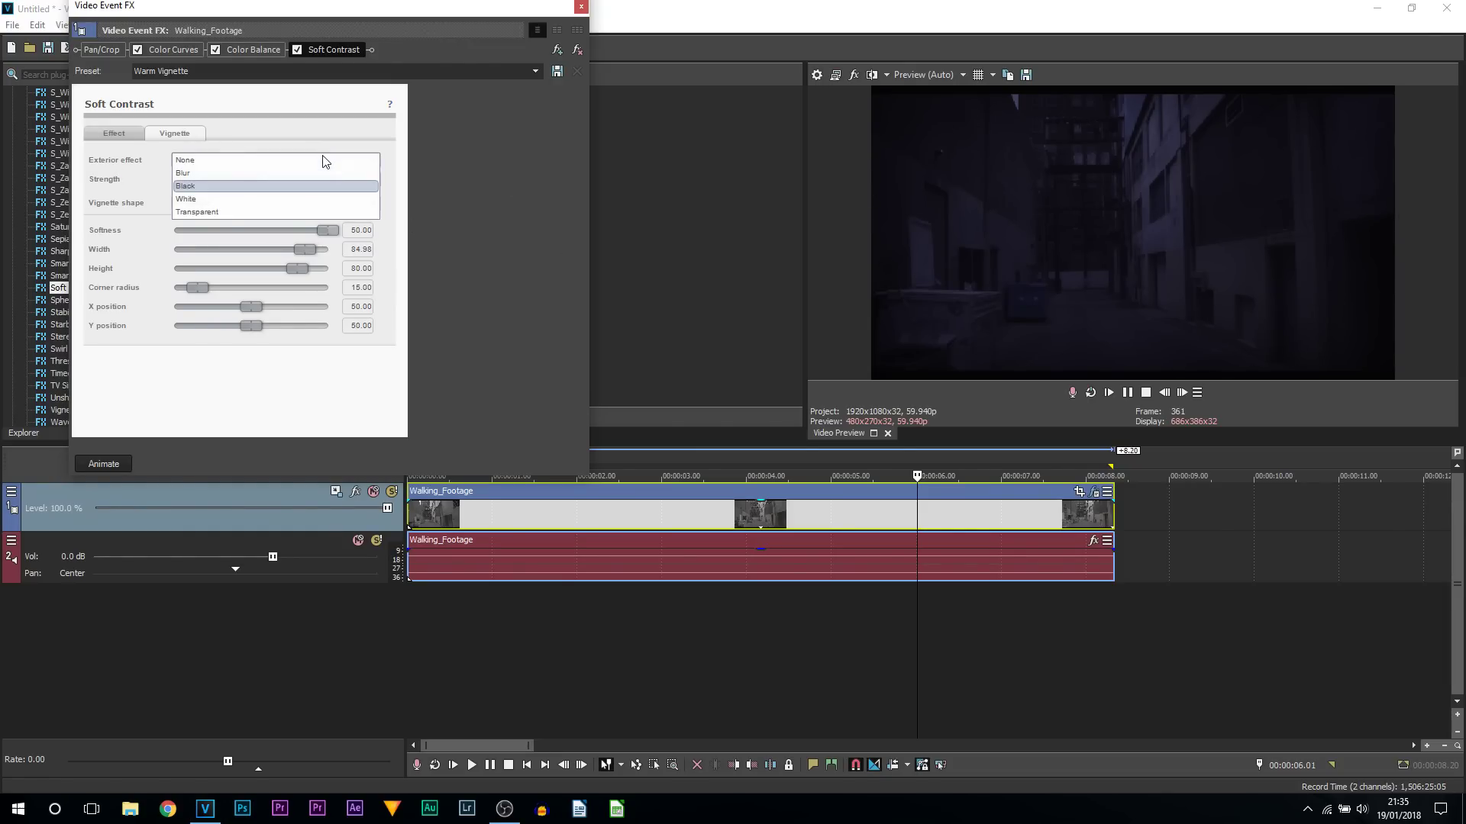
pyautogui.click(208, 175)
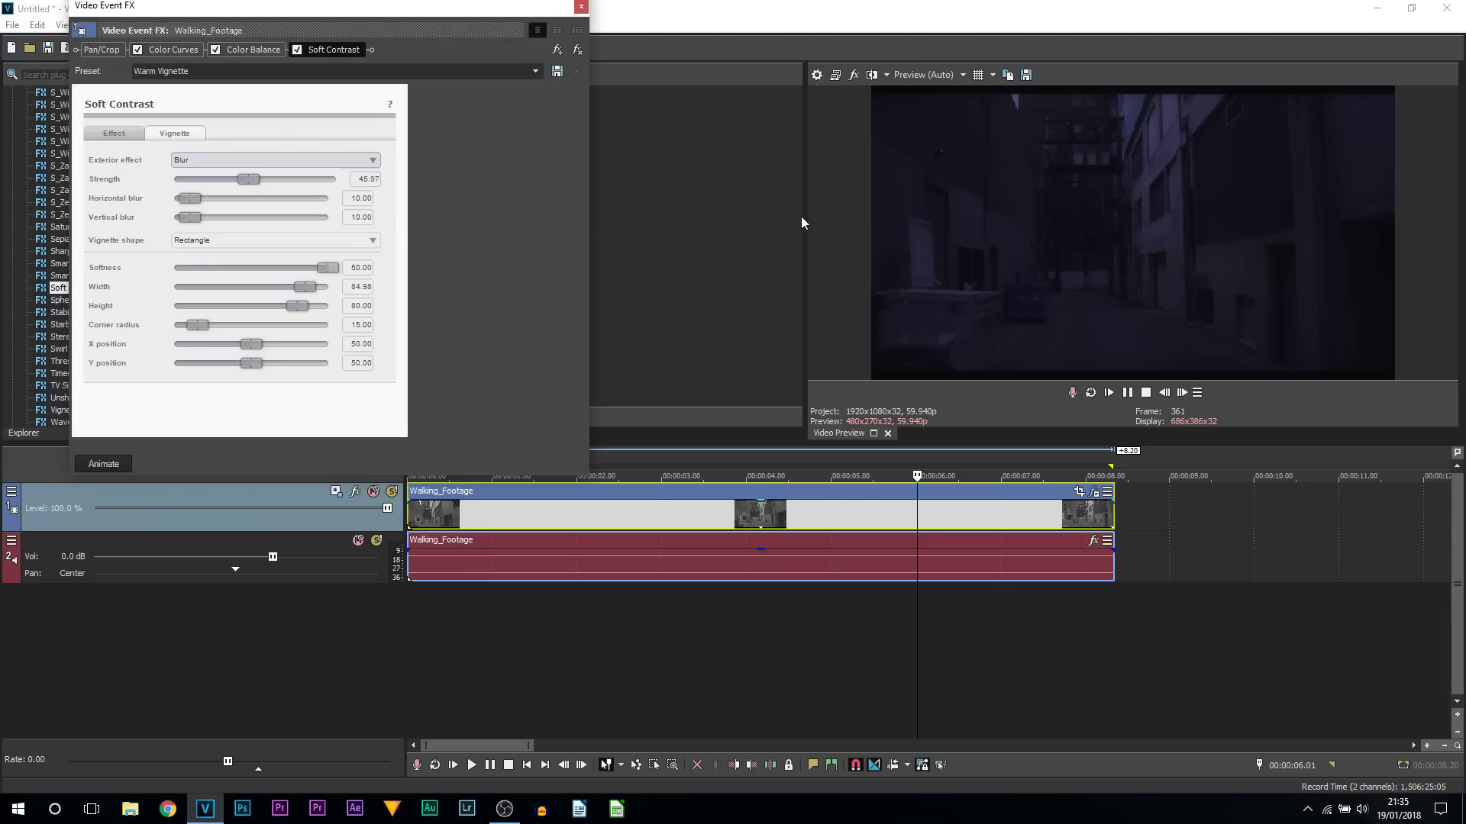
pyautogui.moveTo(252, 182); pyautogui.dragTo(744, 185)
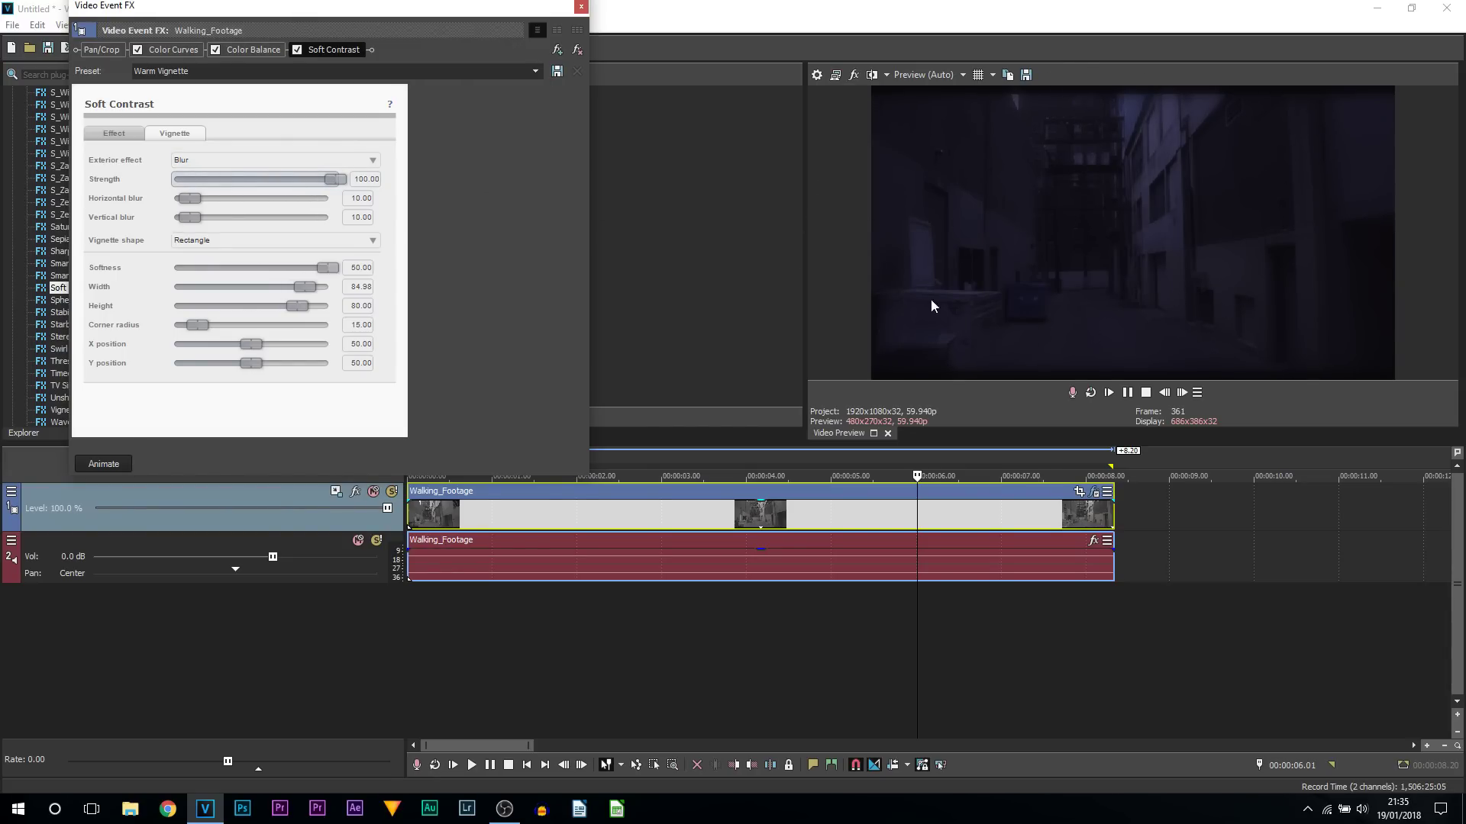
pyautogui.click(326, 162)
pyautogui.click(268, 187)
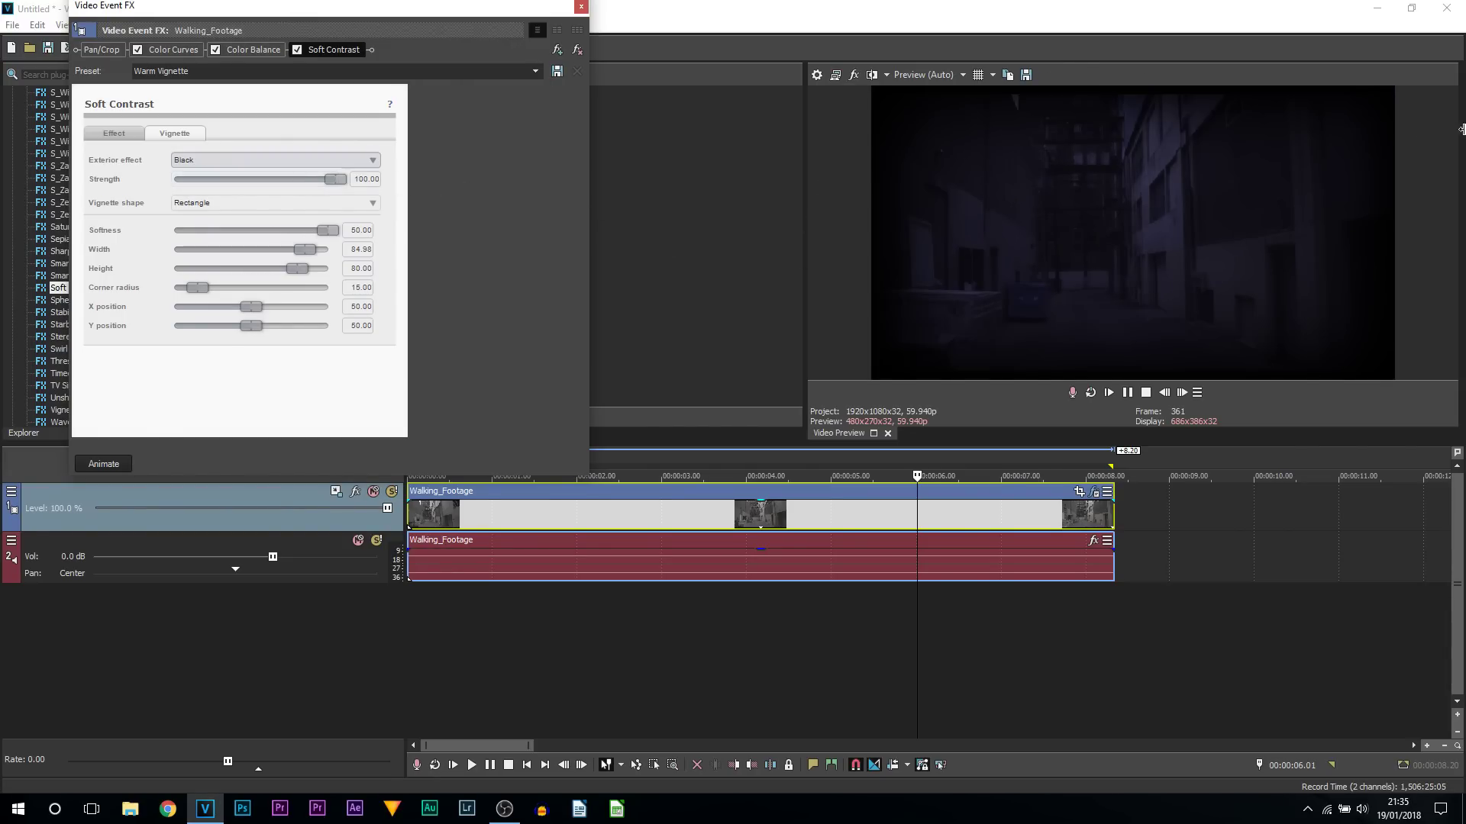
pyautogui.moveTo(334, 179); pyautogui.dragTo(222, 184)
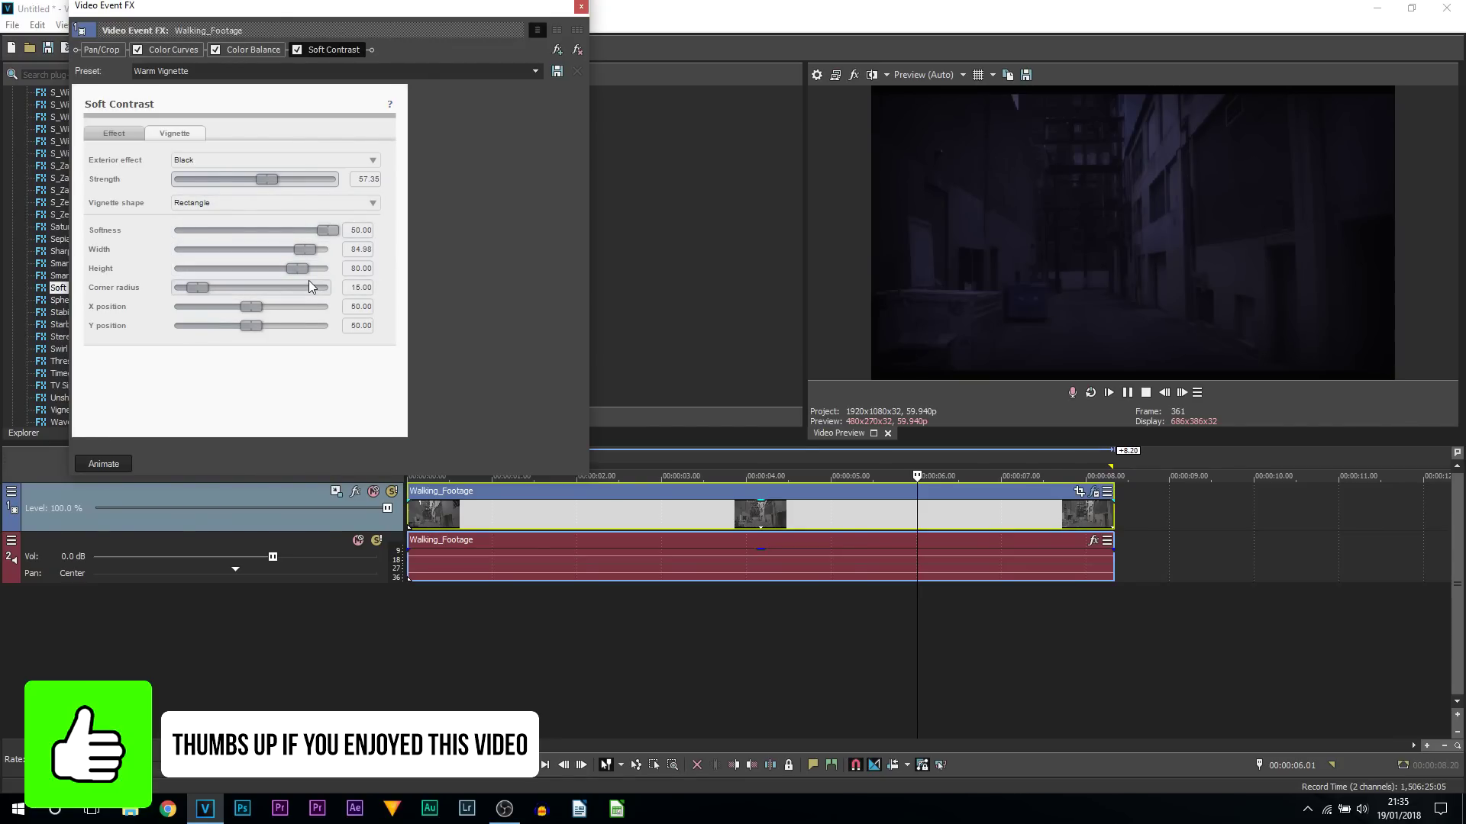
pyautogui.click(581, 7)
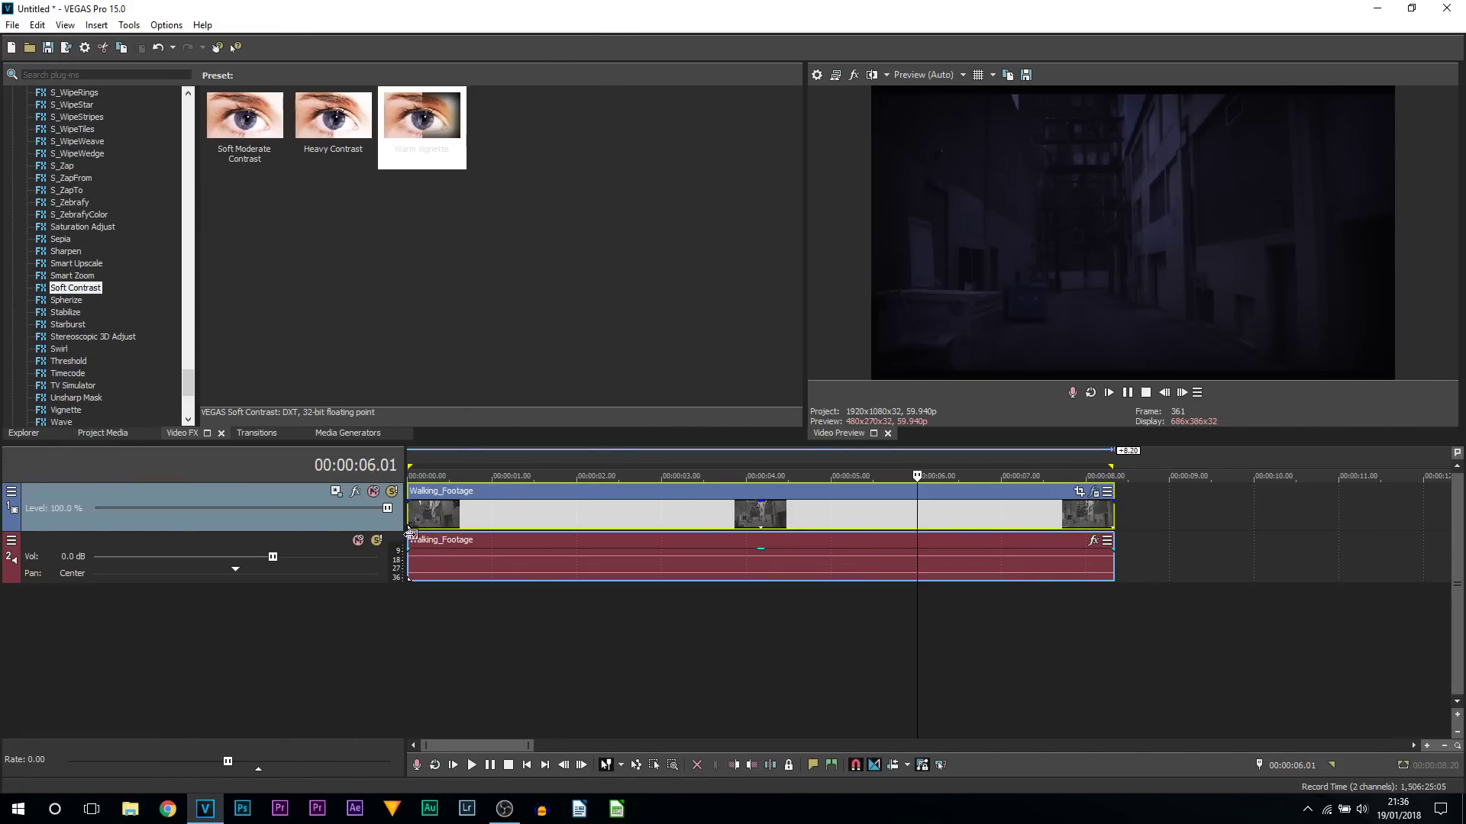
# Step: Return the playhead to 00:00:00.00 and bring up the clip's Event FX settings
pyautogui.press('Home')
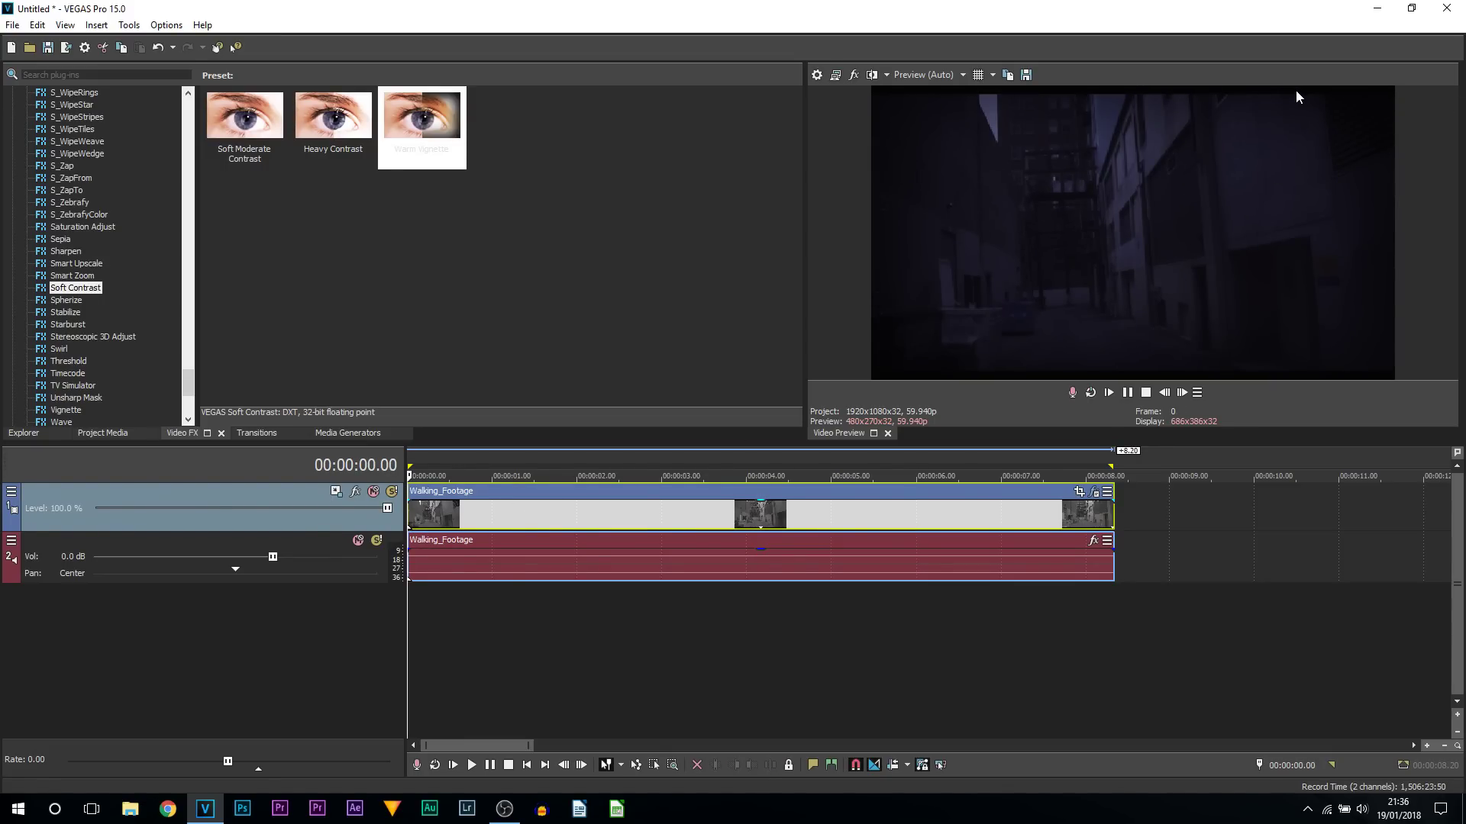
pyautogui.click(1079, 494)
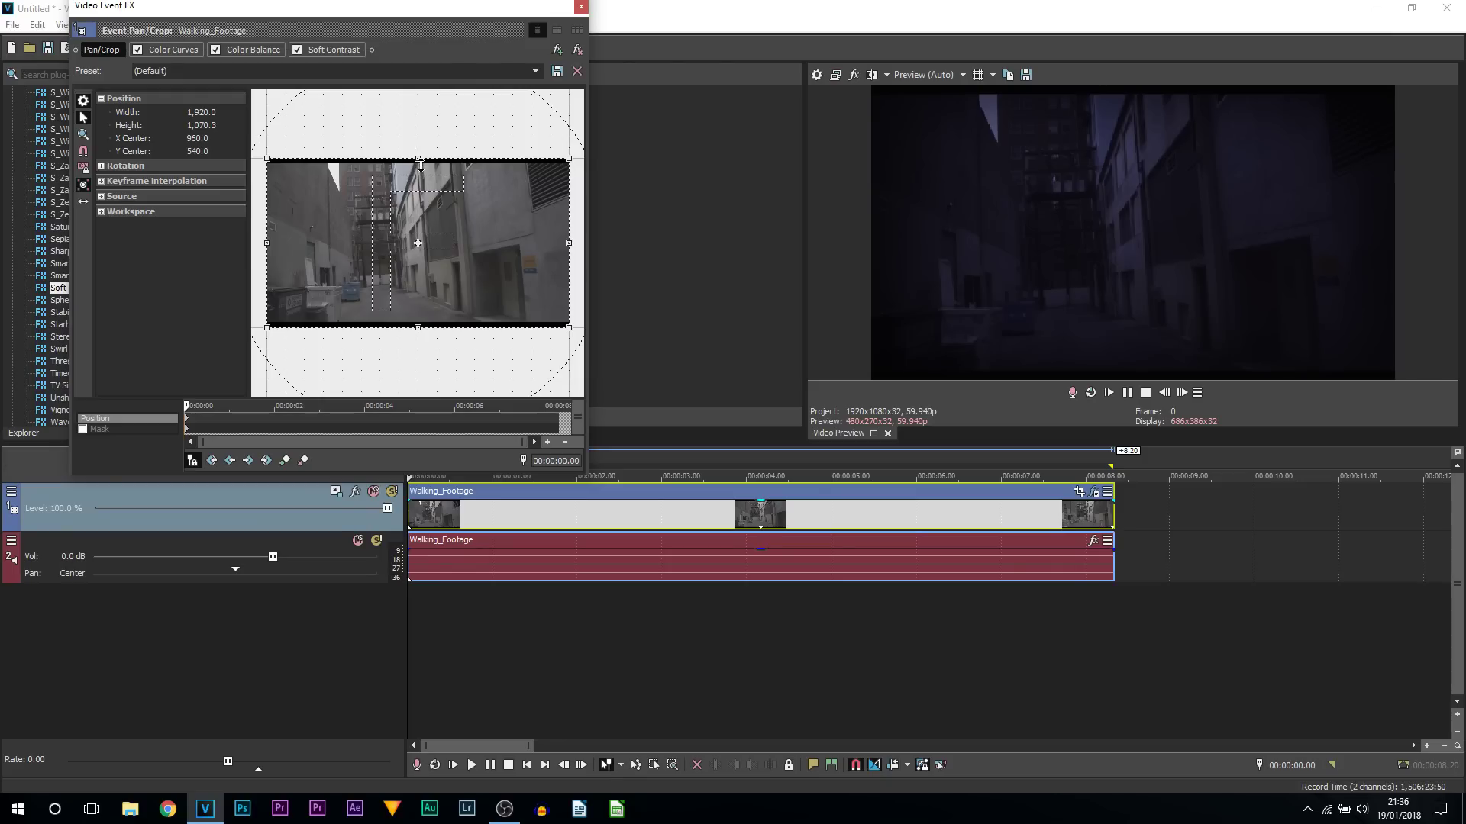
# Step: Crop the top of the Pan/Crop frame down to a height of about 750.6
pyautogui.moveTo(420, 158); pyautogui.dragTo(418, 176)
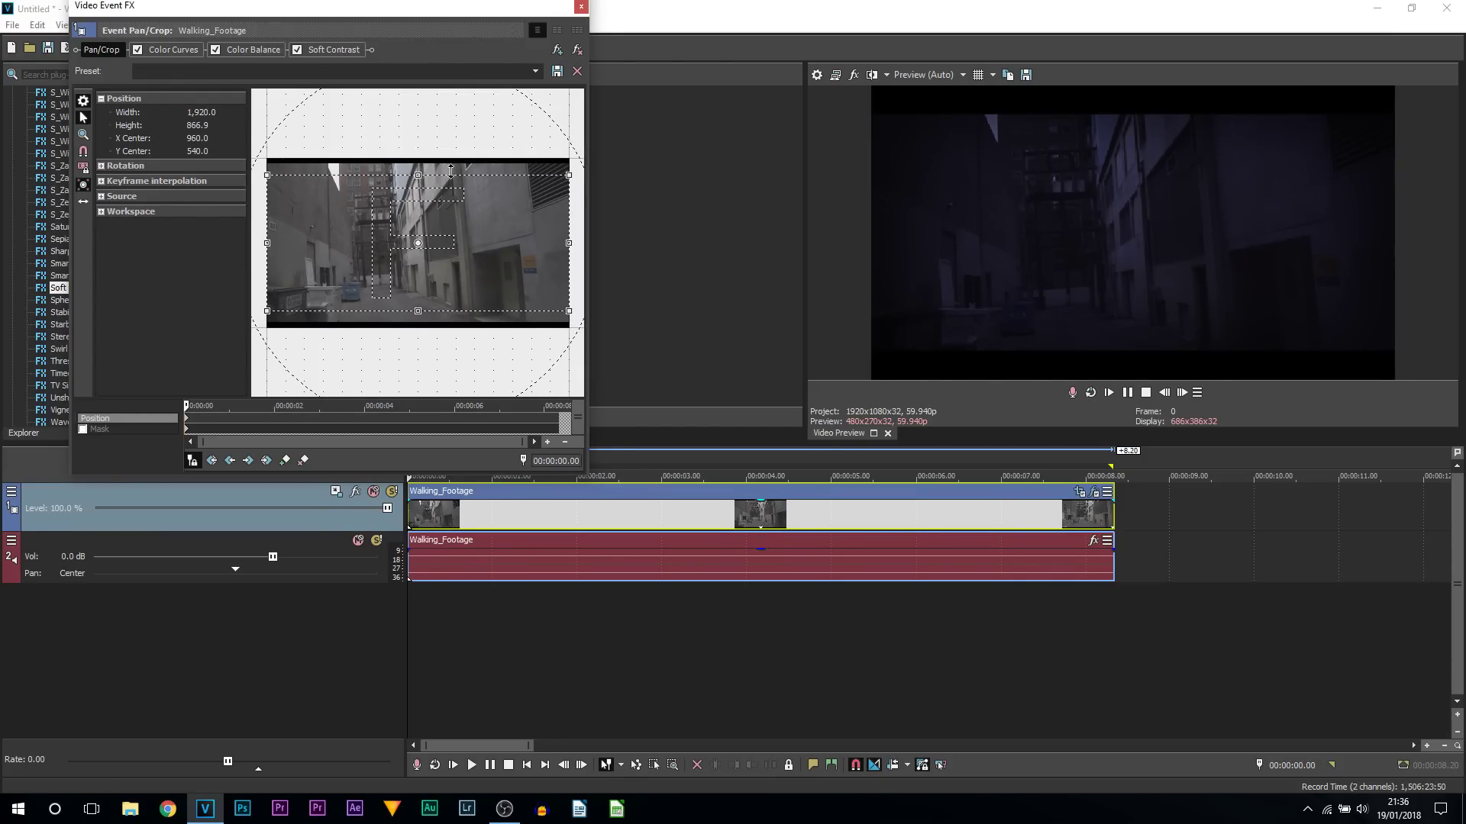
pyautogui.moveTo(426, 175); pyautogui.dragTo(426, 185)
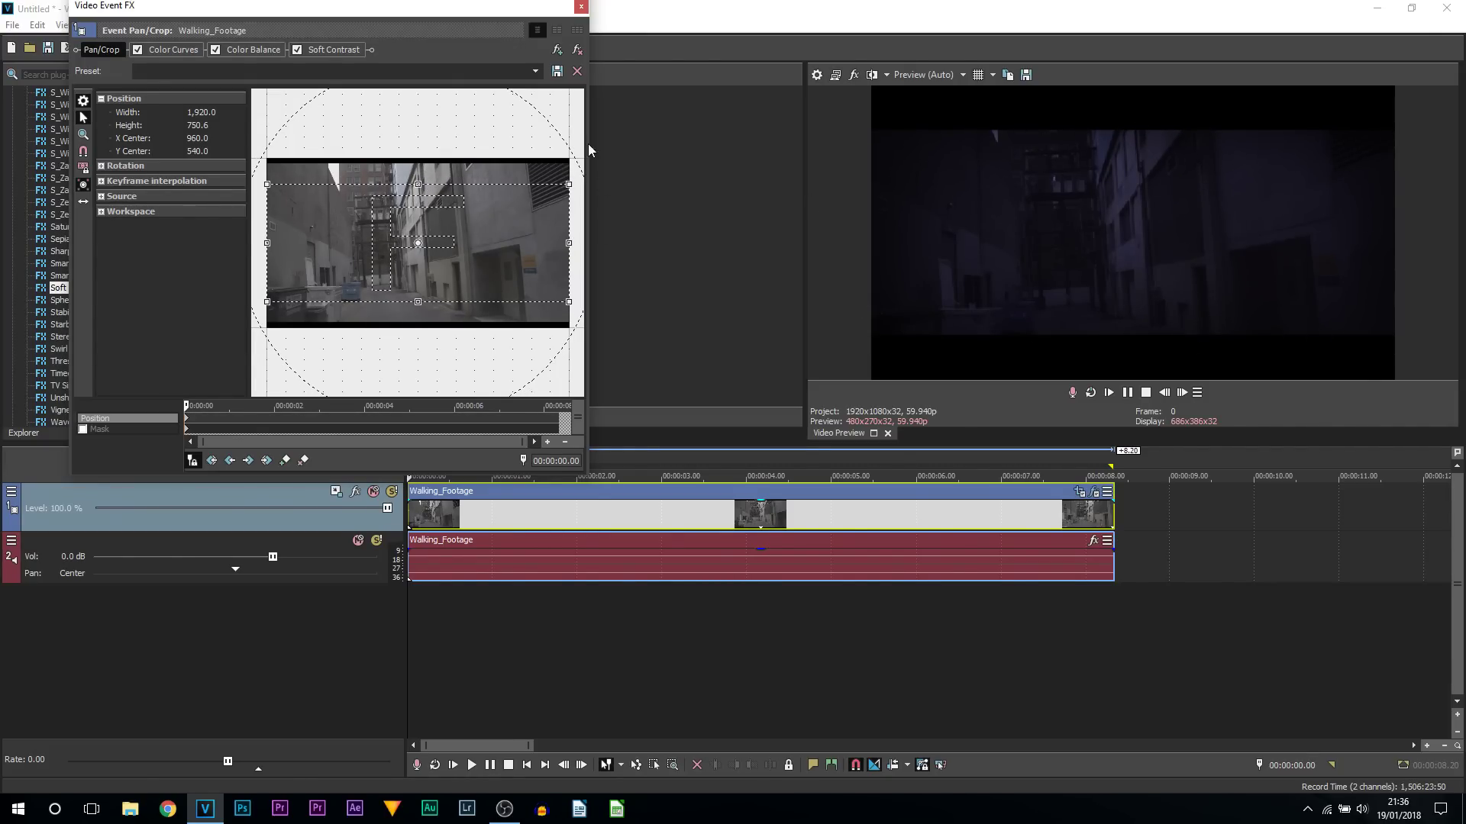
pyautogui.click(581, 6)
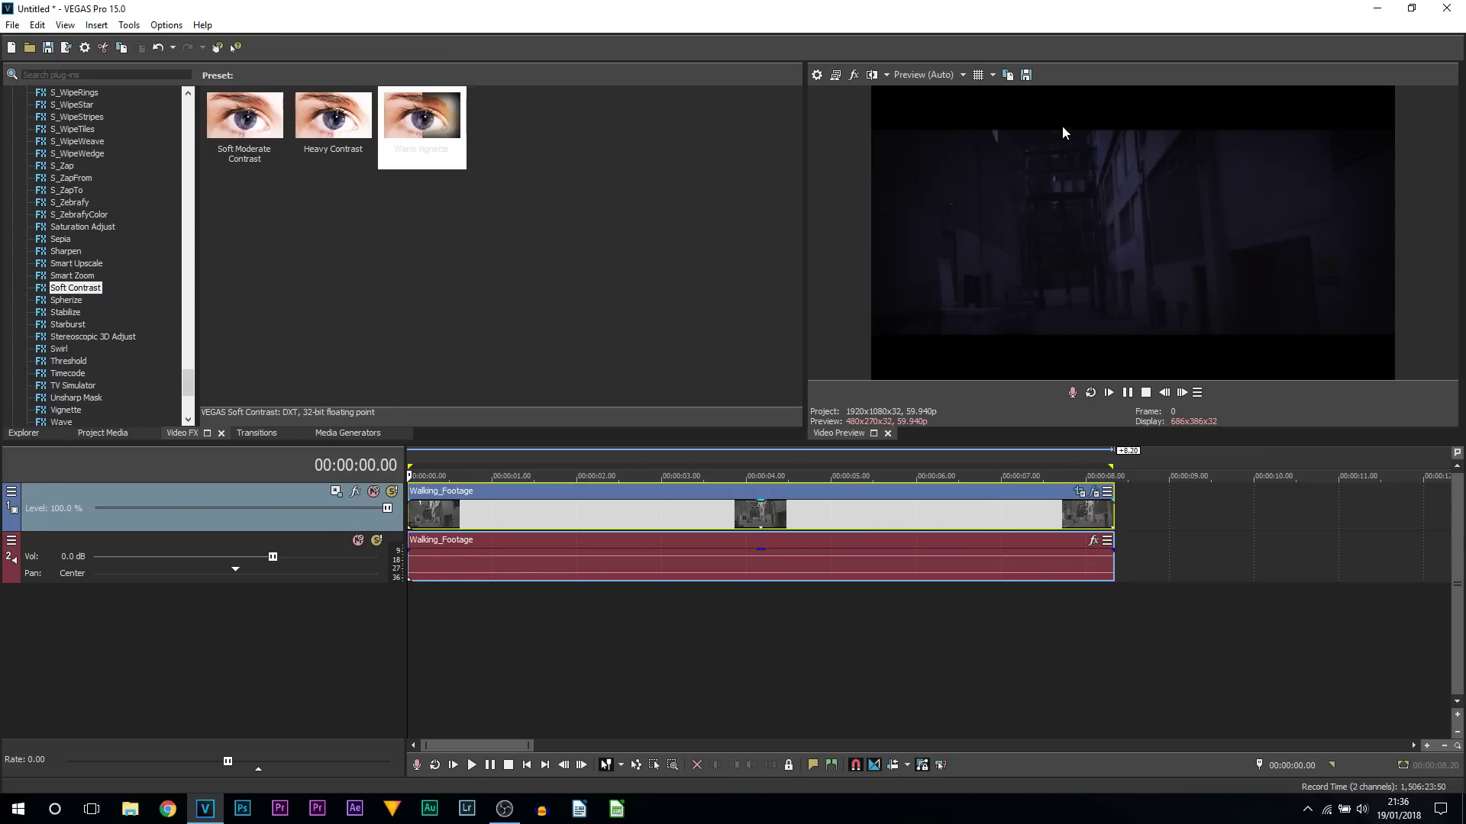
pyautogui.press('space')
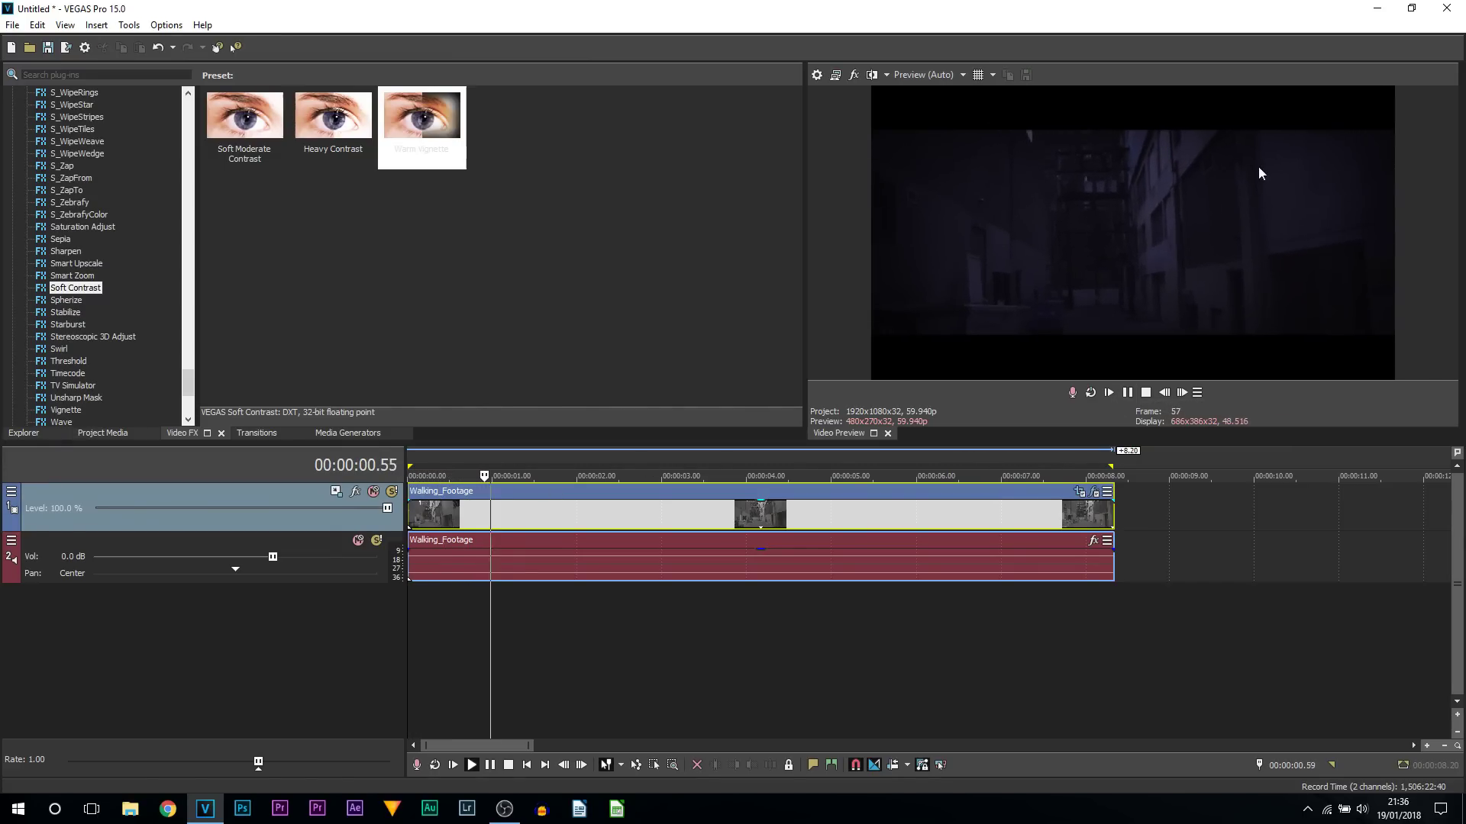
pyautogui.click(1128, 398)
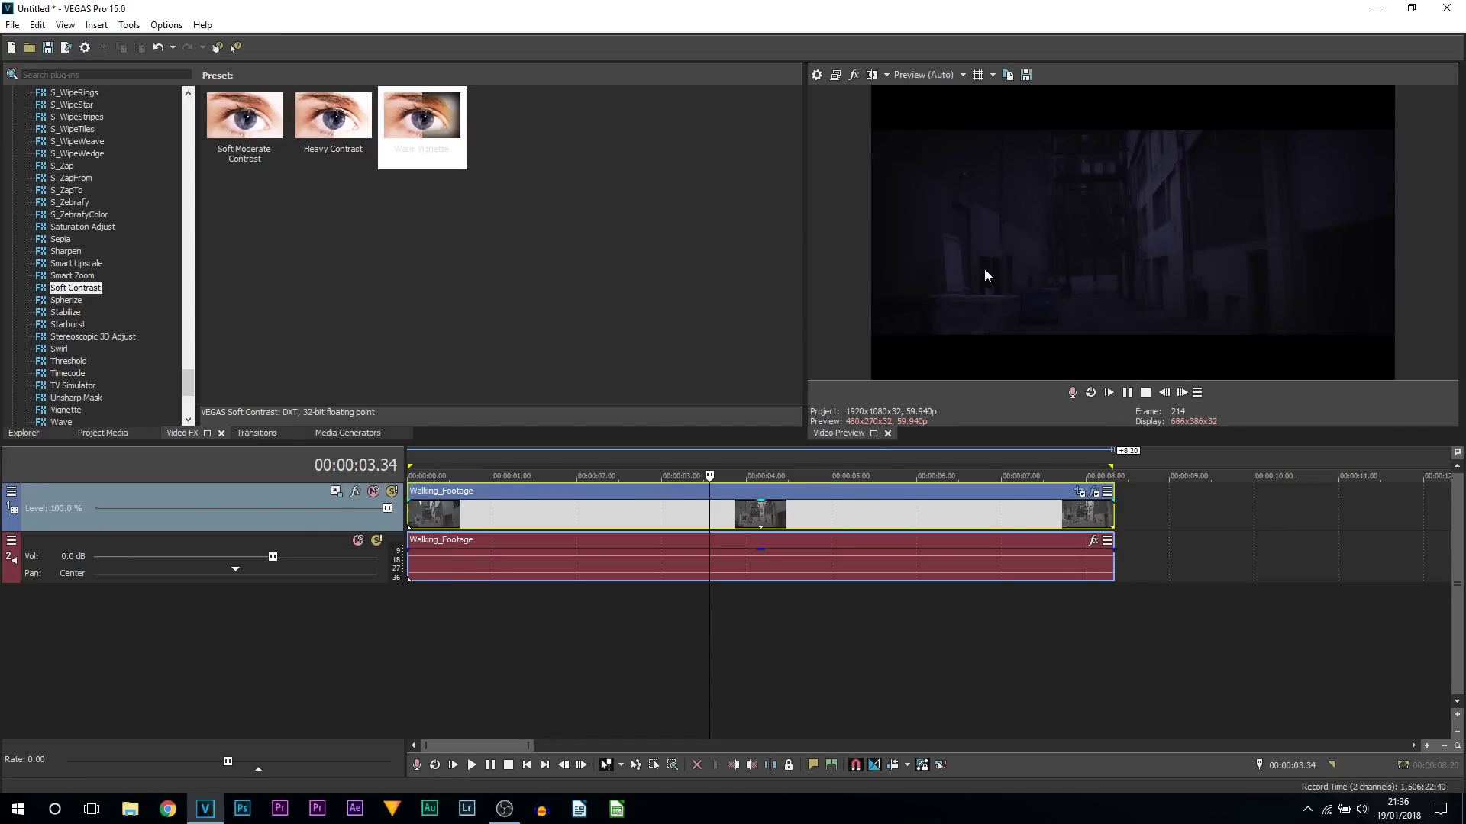
pyautogui.click(872, 75)
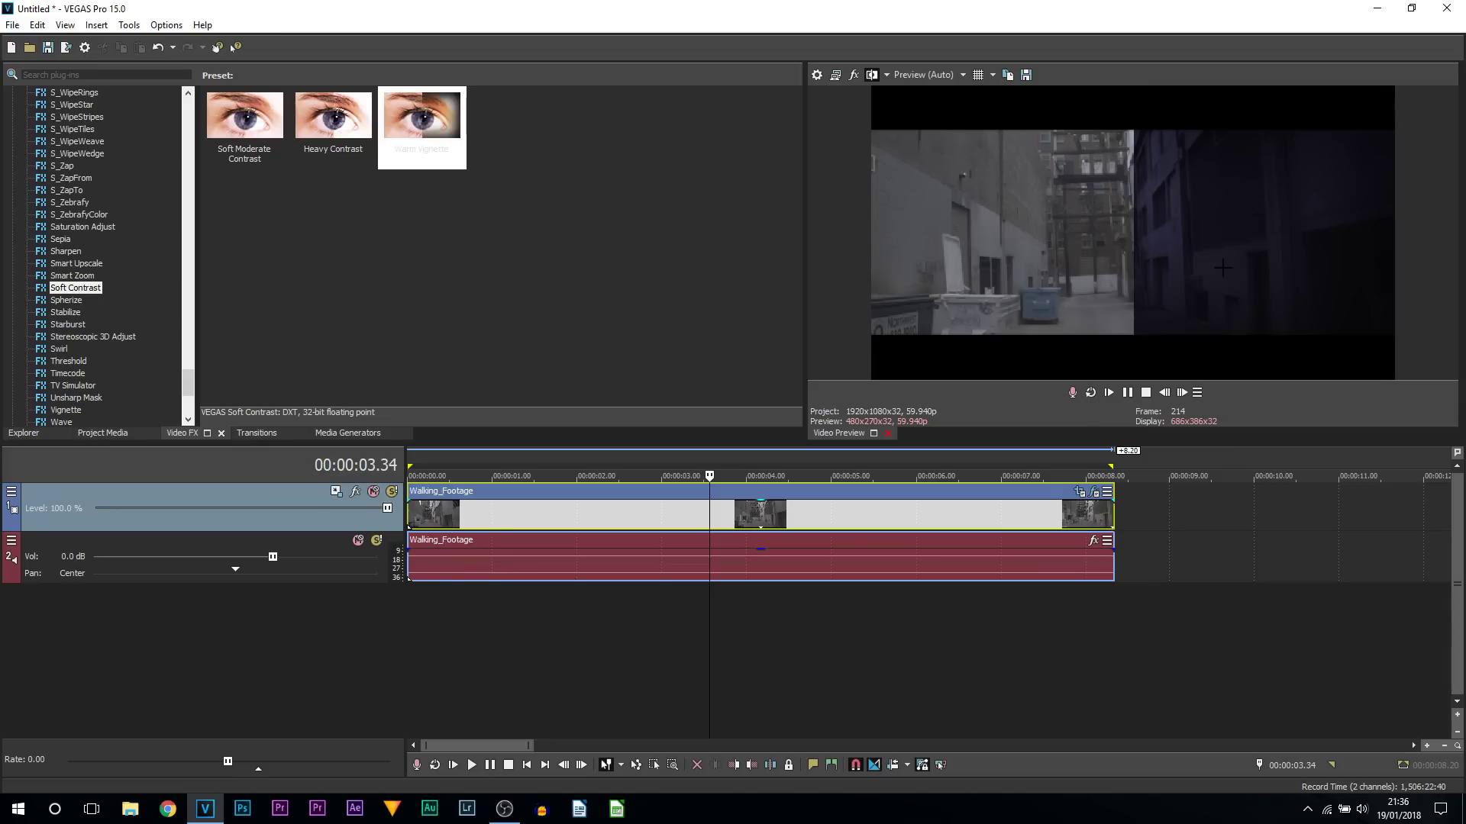
pyautogui.click(887, 75)
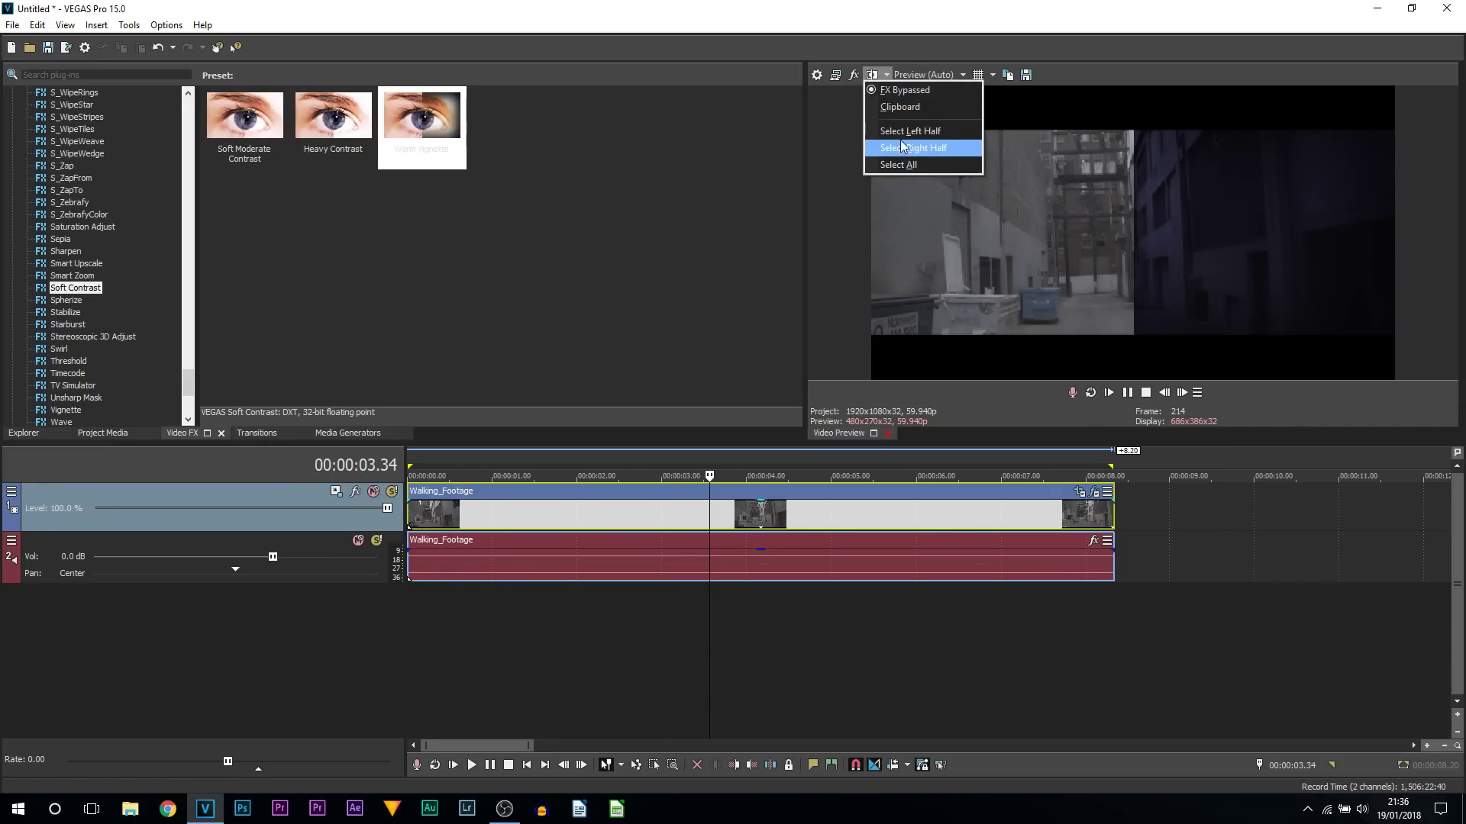
pyautogui.click(903, 147)
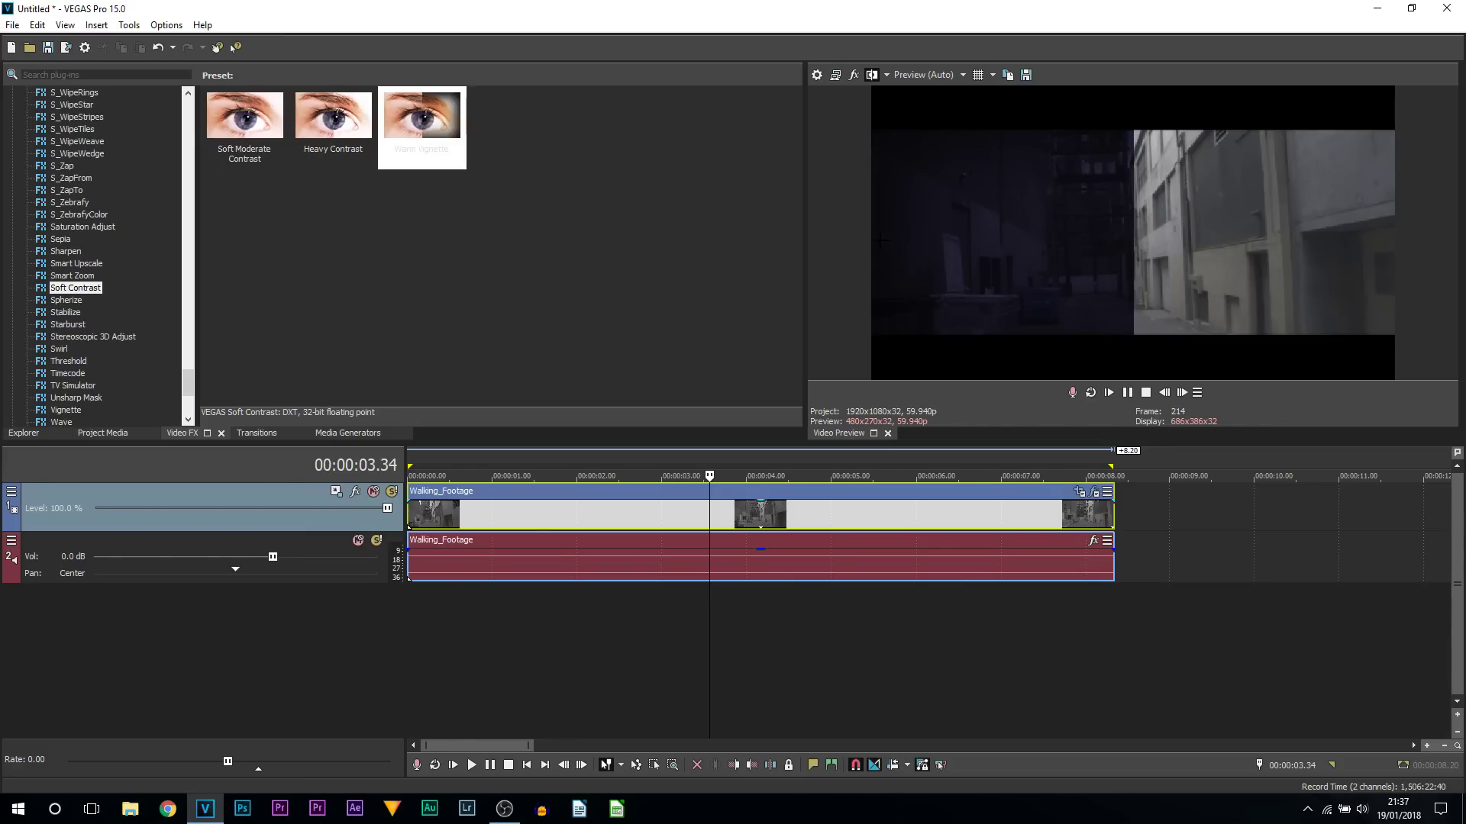
pyautogui.moveTo(871, 231); pyautogui.dragTo(1413, 454)
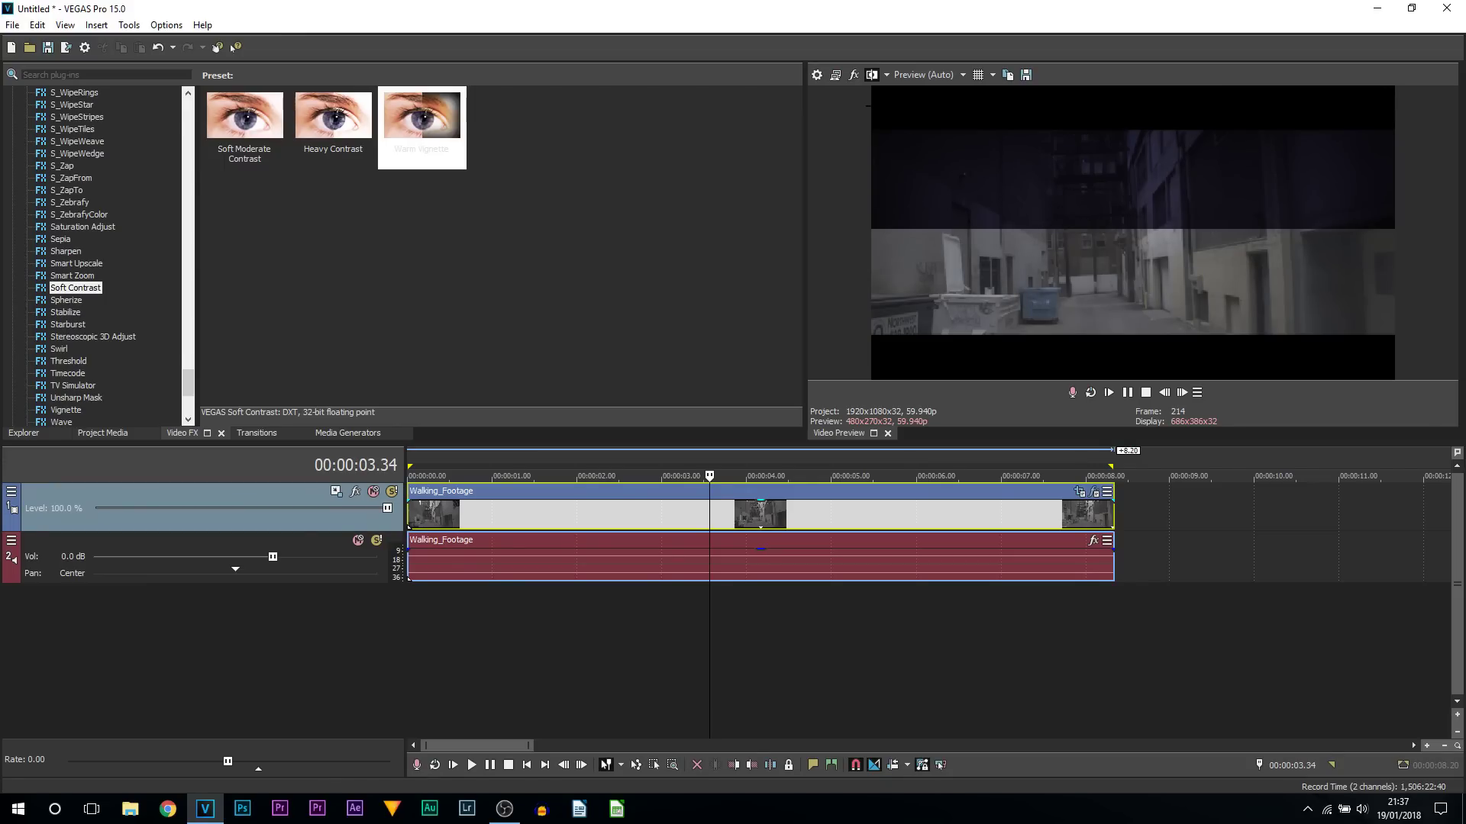
pyautogui.click(871, 75)
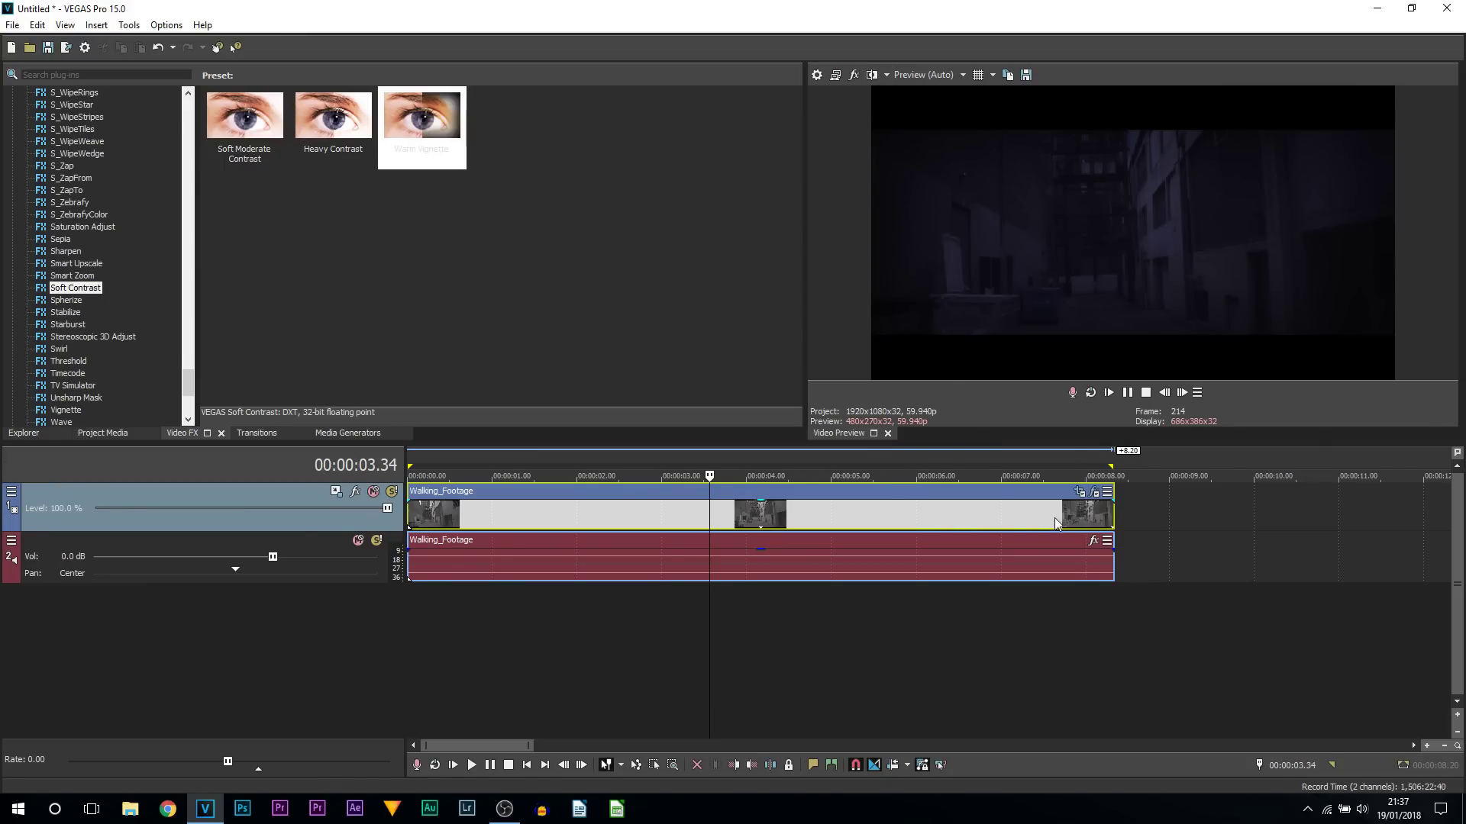
# Step: Save the clip's Color Curves settings as a preset named Horror
pyautogui.click(1095, 495)
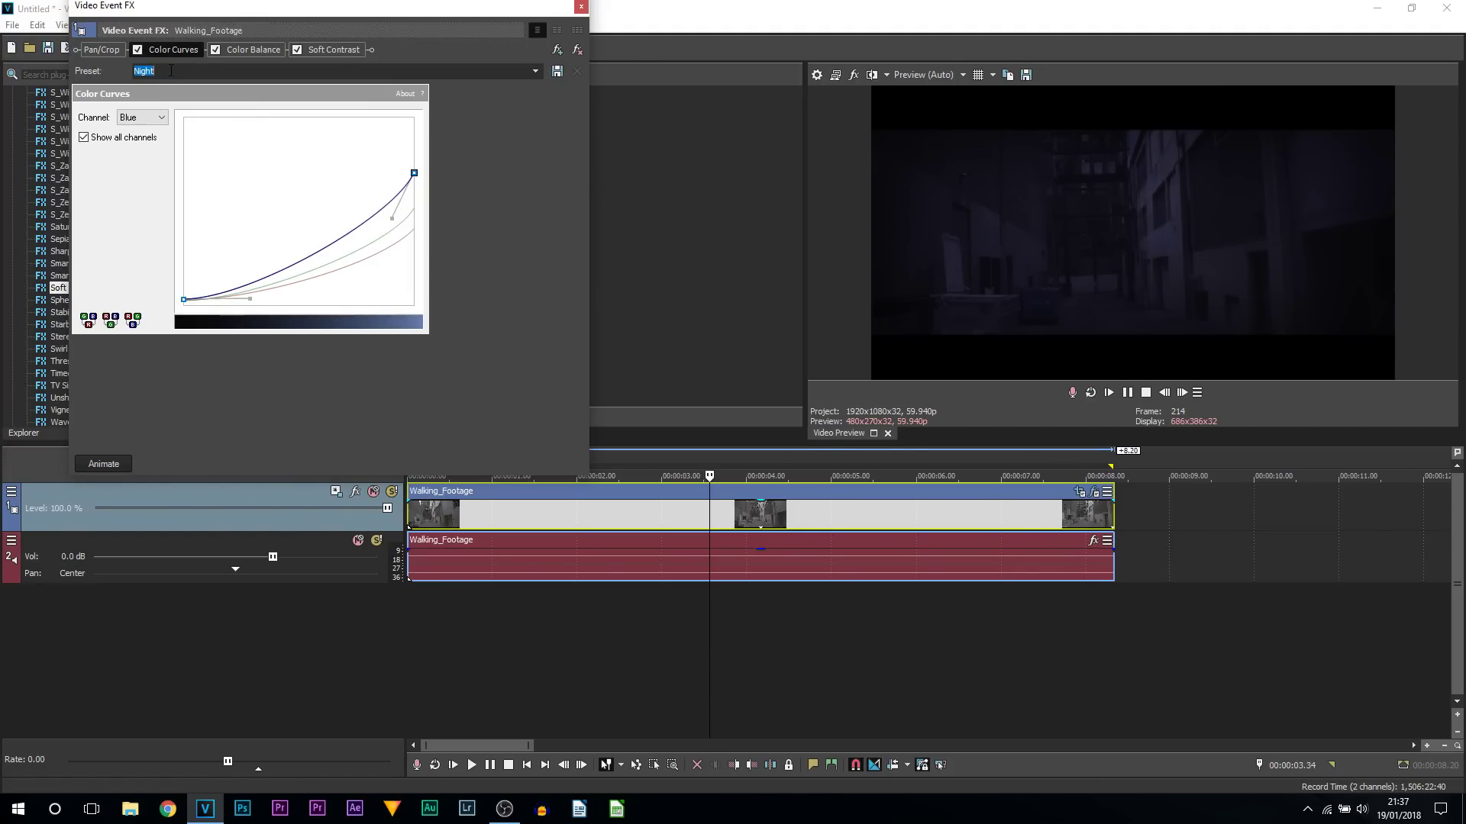
pyautogui.write('Horror')
pyautogui.click(553, 76)
pyautogui.click(581, 6)
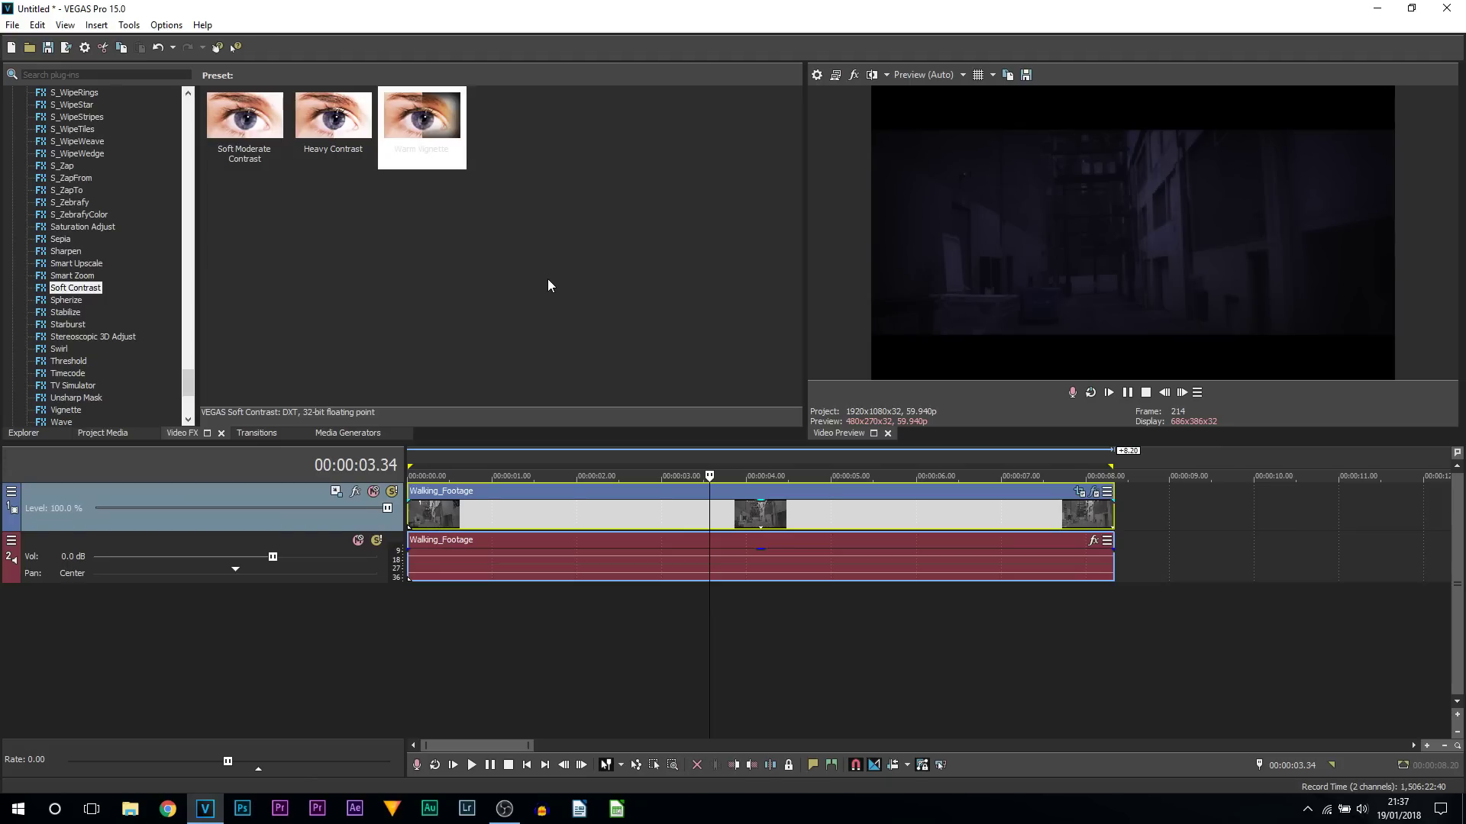
# Step: Find the new Horror preset among the Color Curves presets in Video FX
pyautogui.scroll(20, 131, 290)
pyautogui.moveTo(186, 314); pyautogui.dragTo(185, 107)
pyautogui.click(88, 267)
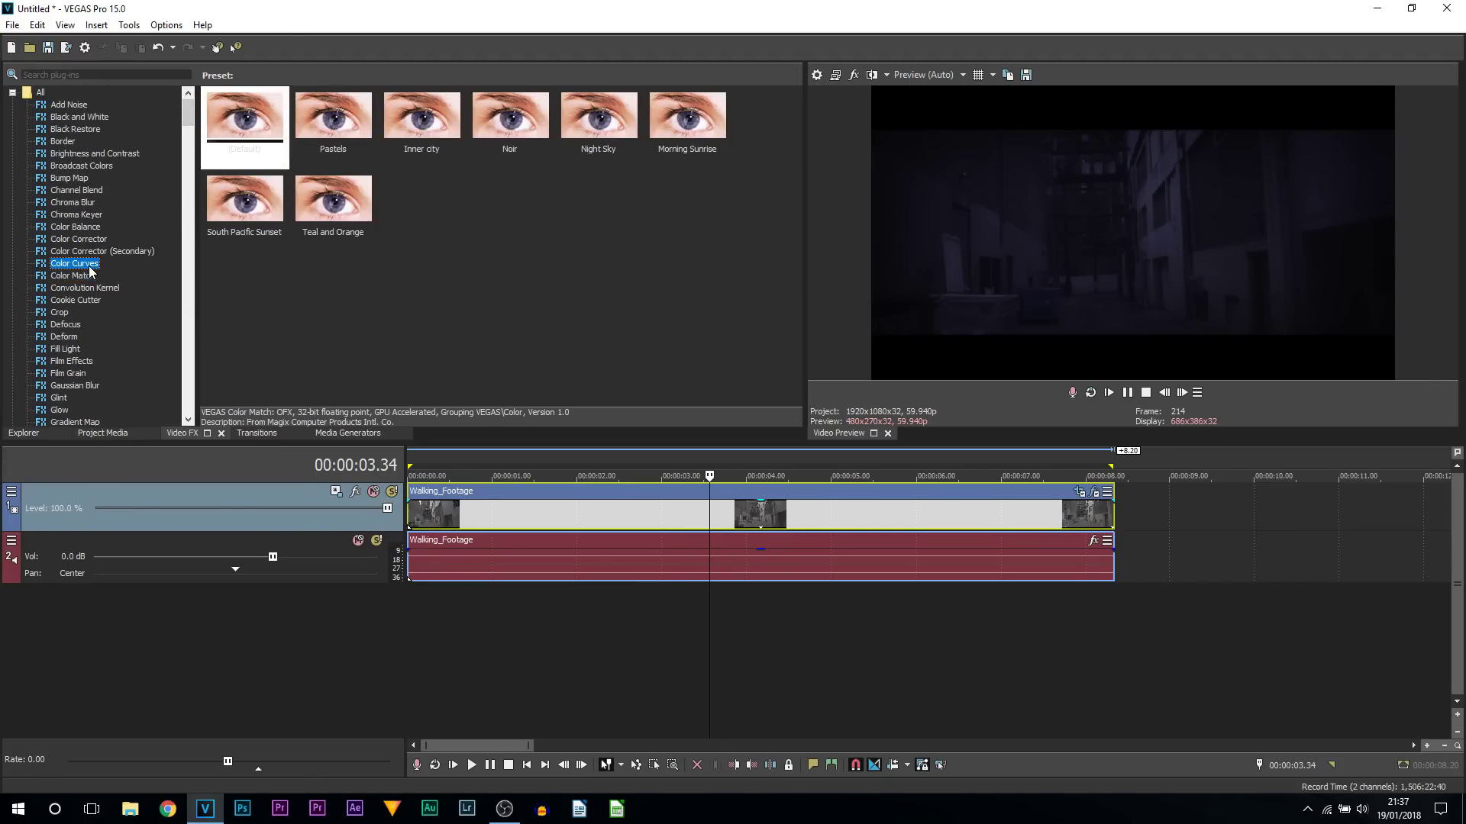
pyautogui.click(243, 299)
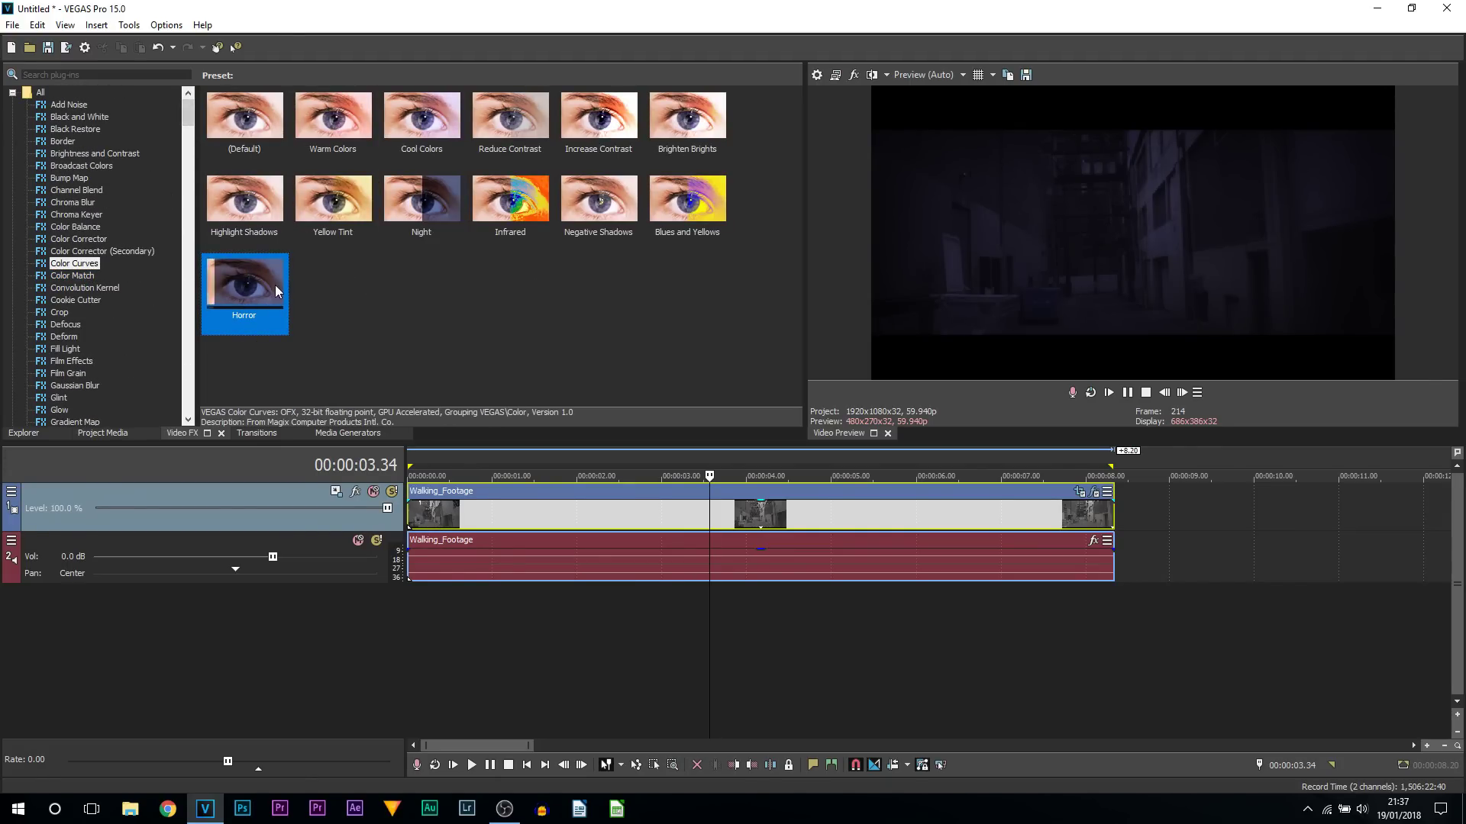